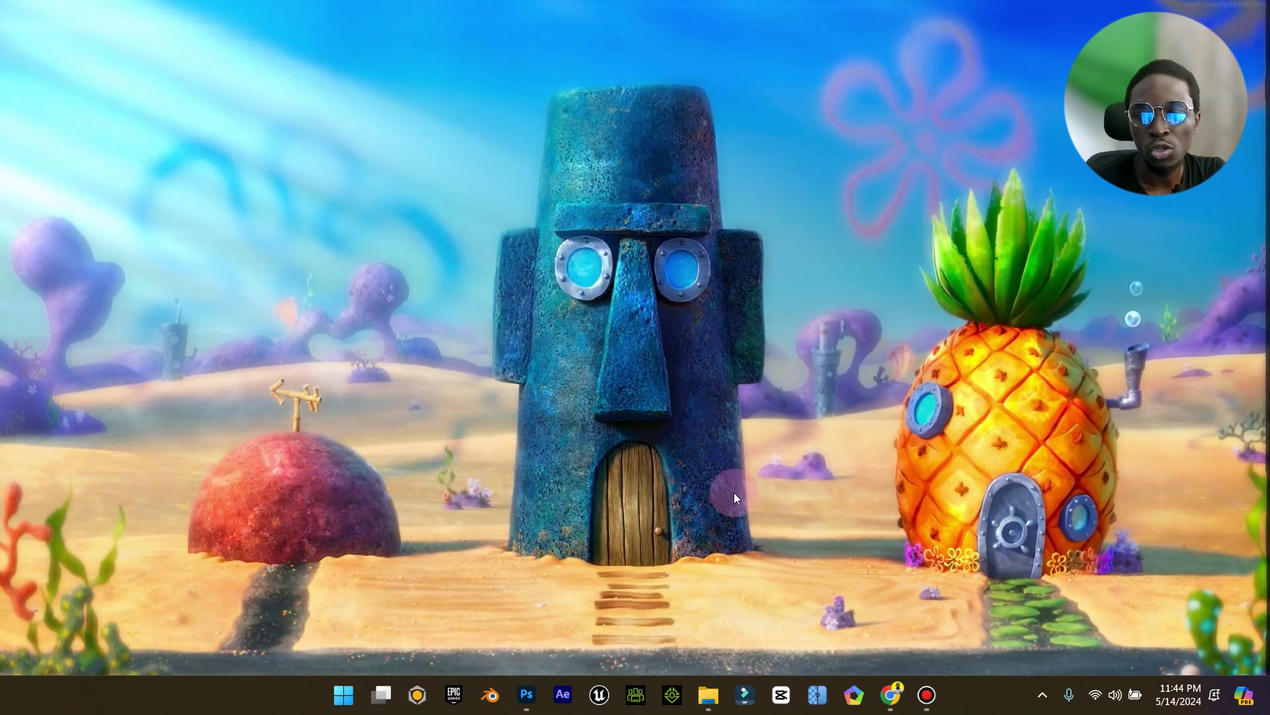
Preview the portrait photo of the woman in the white T-shirt from the Downloads folder, and close the viewer
mouse_move(708, 677)
click(650, 578)
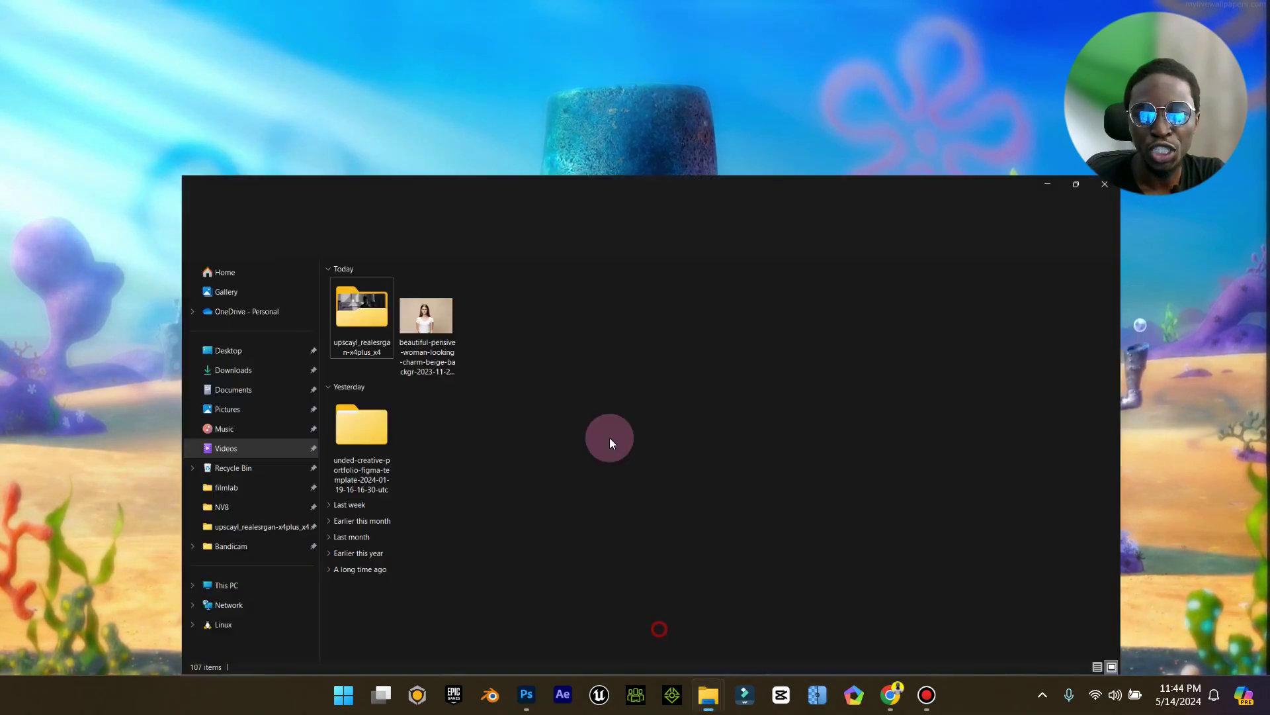
double_click(346, 209)
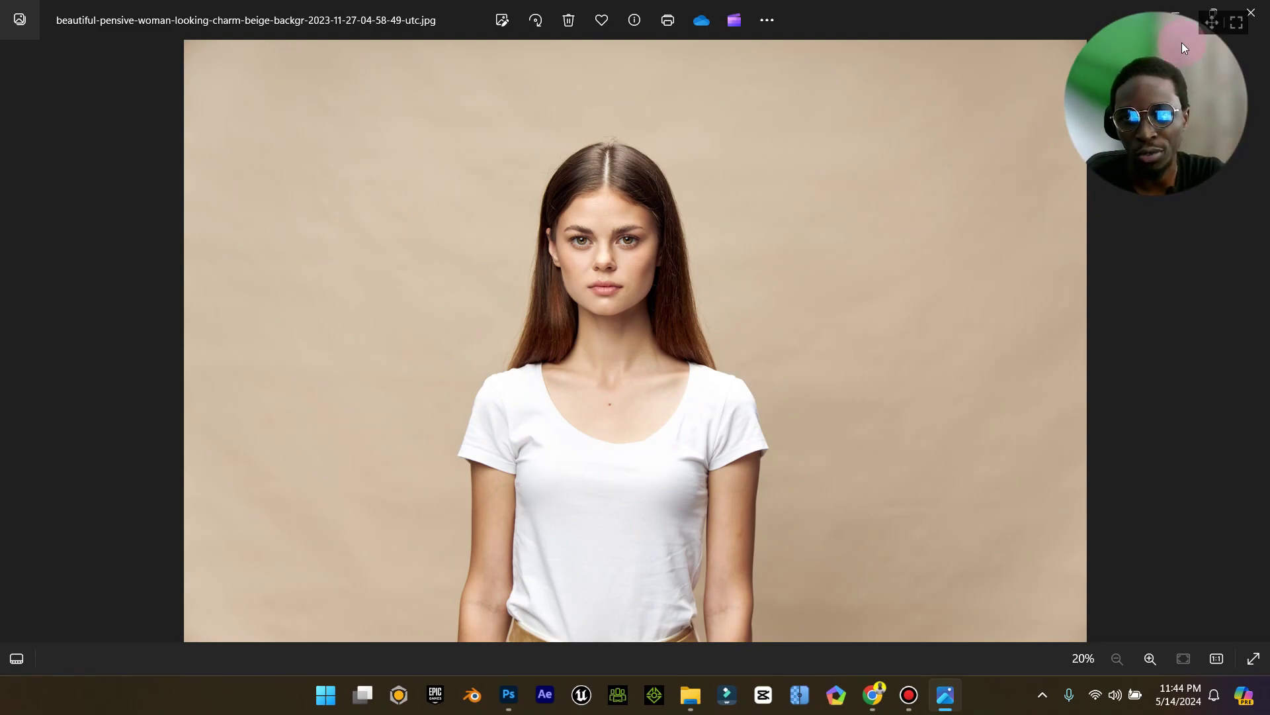
click(1212, 9)
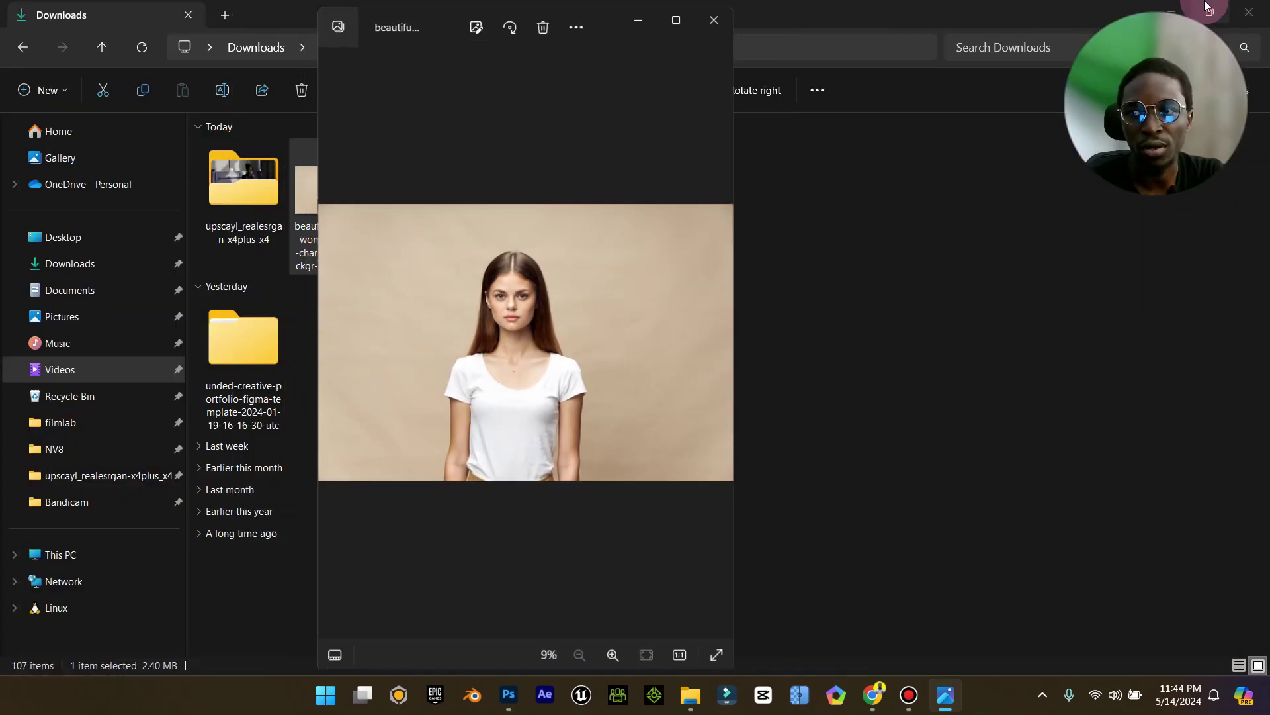
click(712, 19)
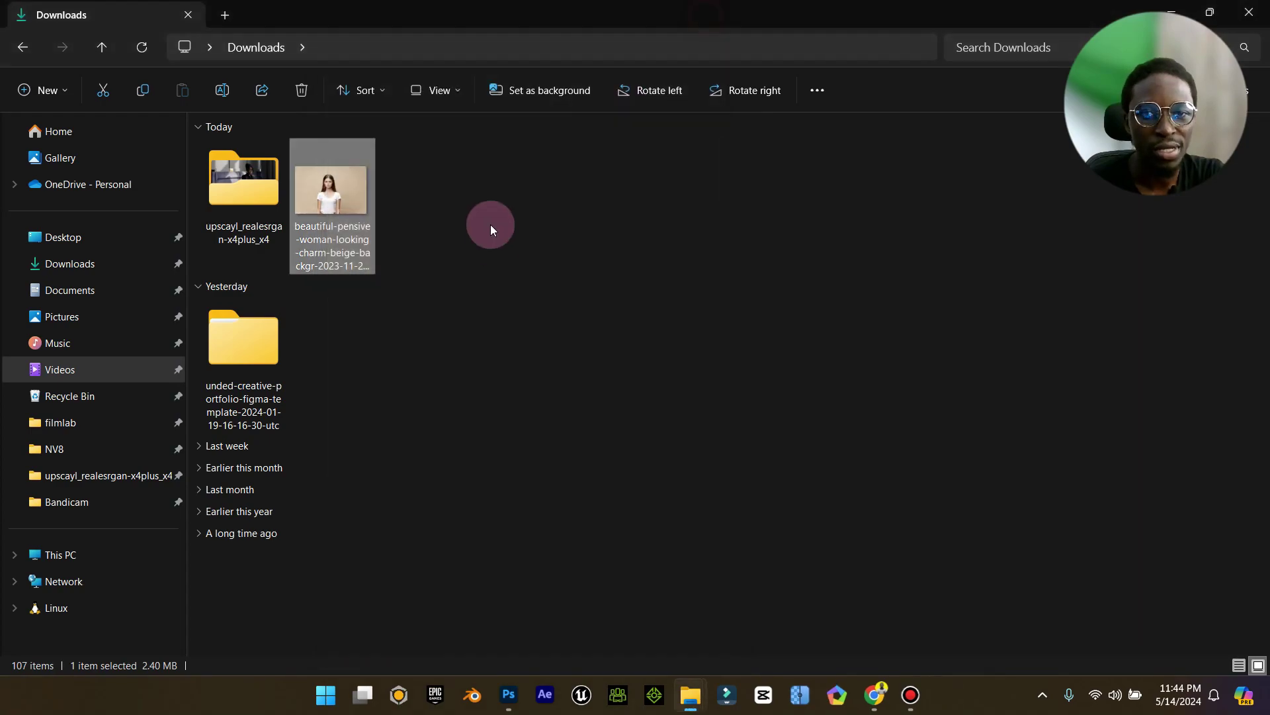
Open the portrait photo from the Downloads folder in Photoshop
right_click(348, 193)
mouse_move(565, 173)
click(712, 200)
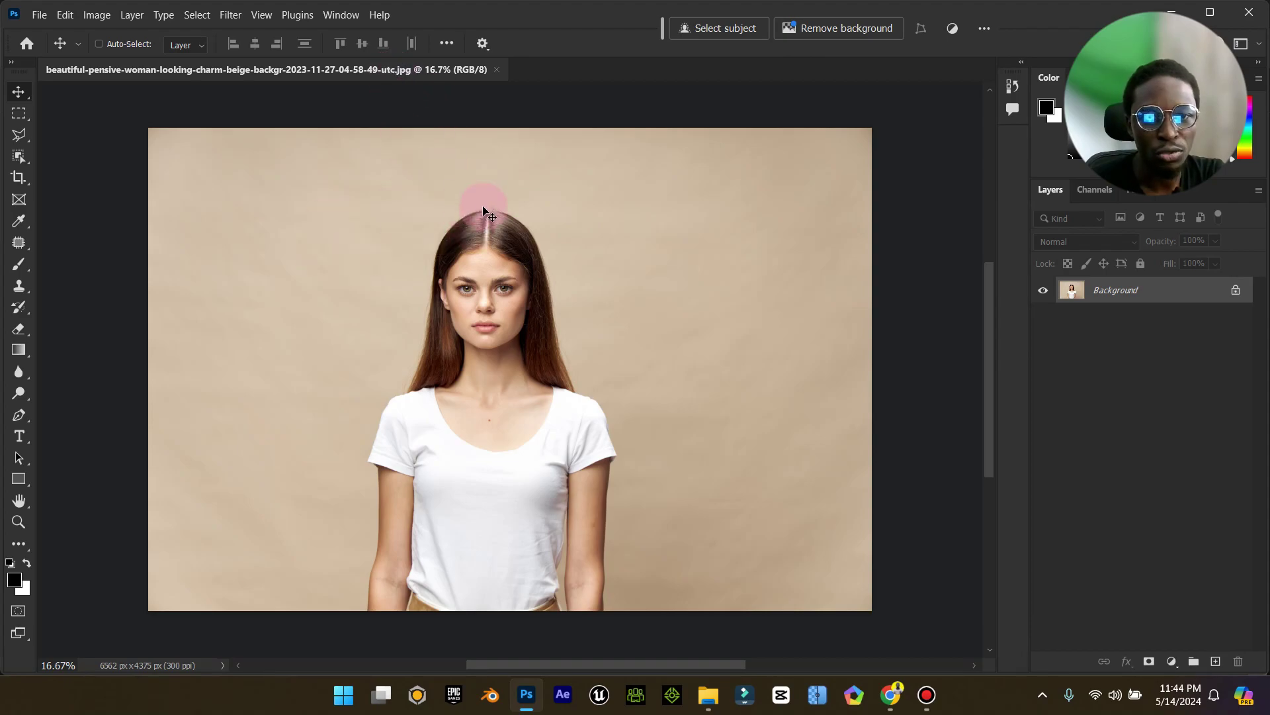
Select the woman's white T-shirt using the Quick Selection tool with a brush size of 600
drag(21, 162, 73, 166)
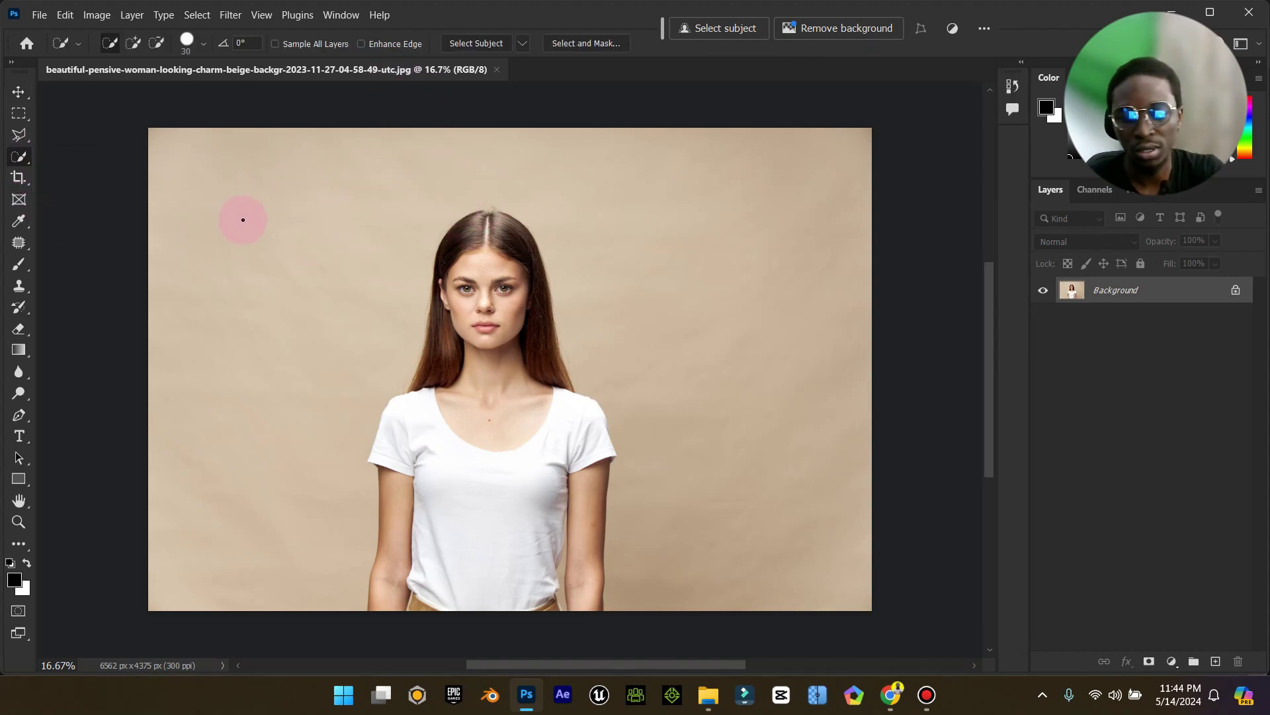
key(bracketright)
key(bracketright)
key(bracketright)
key(bracketright)
key(bracketright)
key(bracketright)
key(bracketright)
key(bracketright)
key(bracketright)
key(bracketright)
key(bracketright)
key(bracketright)
key(bracketright)
key(bracketright)
key(bracketright)
key(bracketright)
key(bracketright)
key(bracketright)
key(bracketright)
key(bracketright)
key(bracketleft)
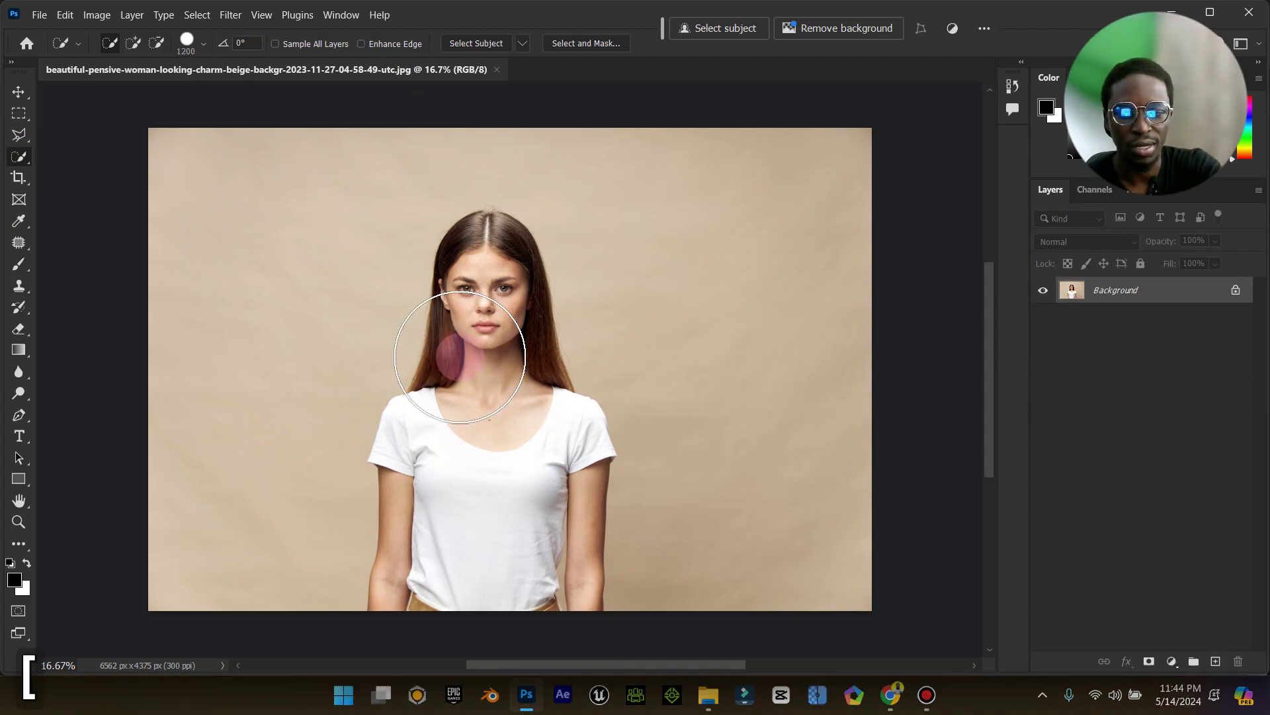
key(bracketleft)
key(bracketleft)
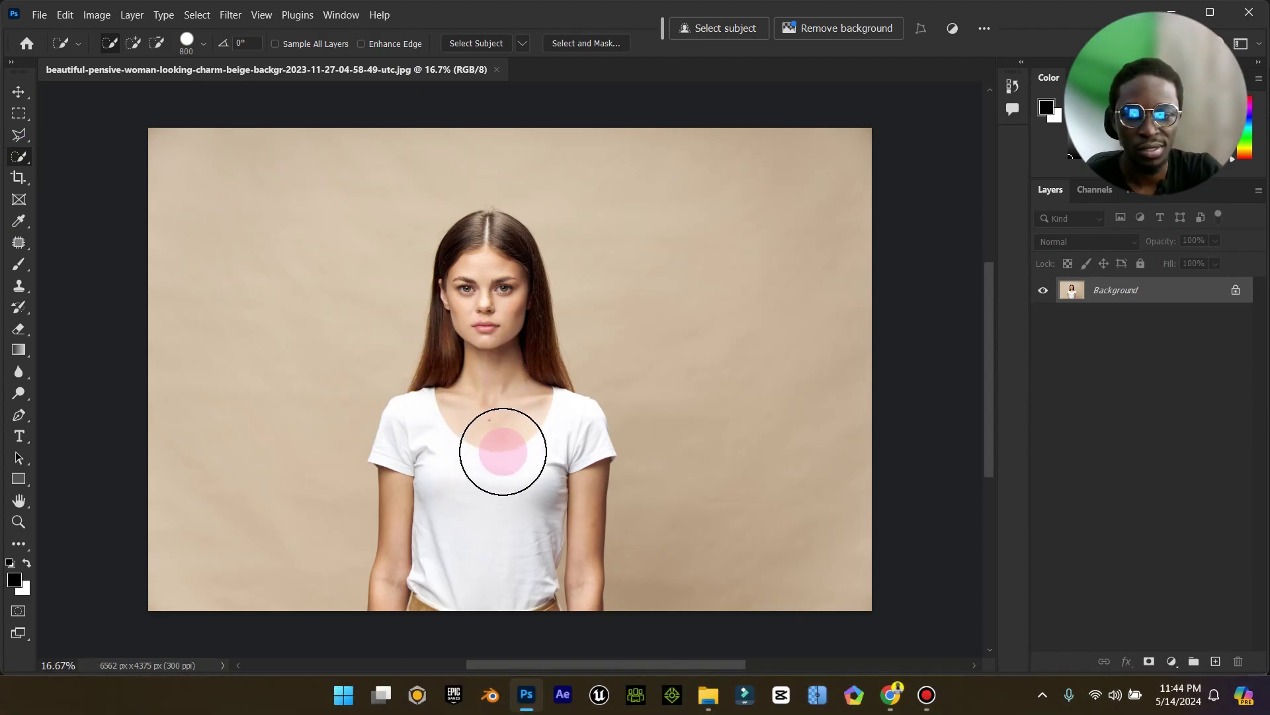
key(bracketleft)
key(bracketleft)
click(471, 516)
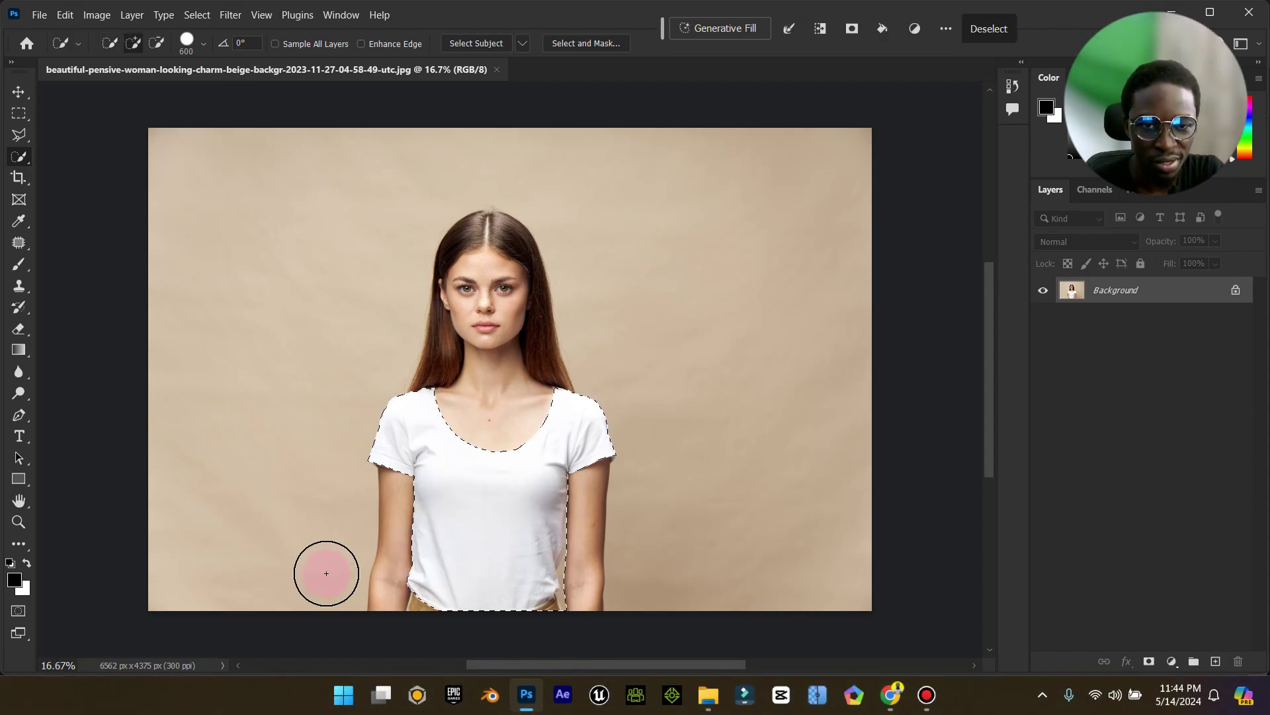
Subtract the background gap between the shirt's side and the woman's left arm from the selection with the Polygonal Lasso
click(19, 522)
drag(505, 598, 633, 570)
click(18, 135)
click(126, 43)
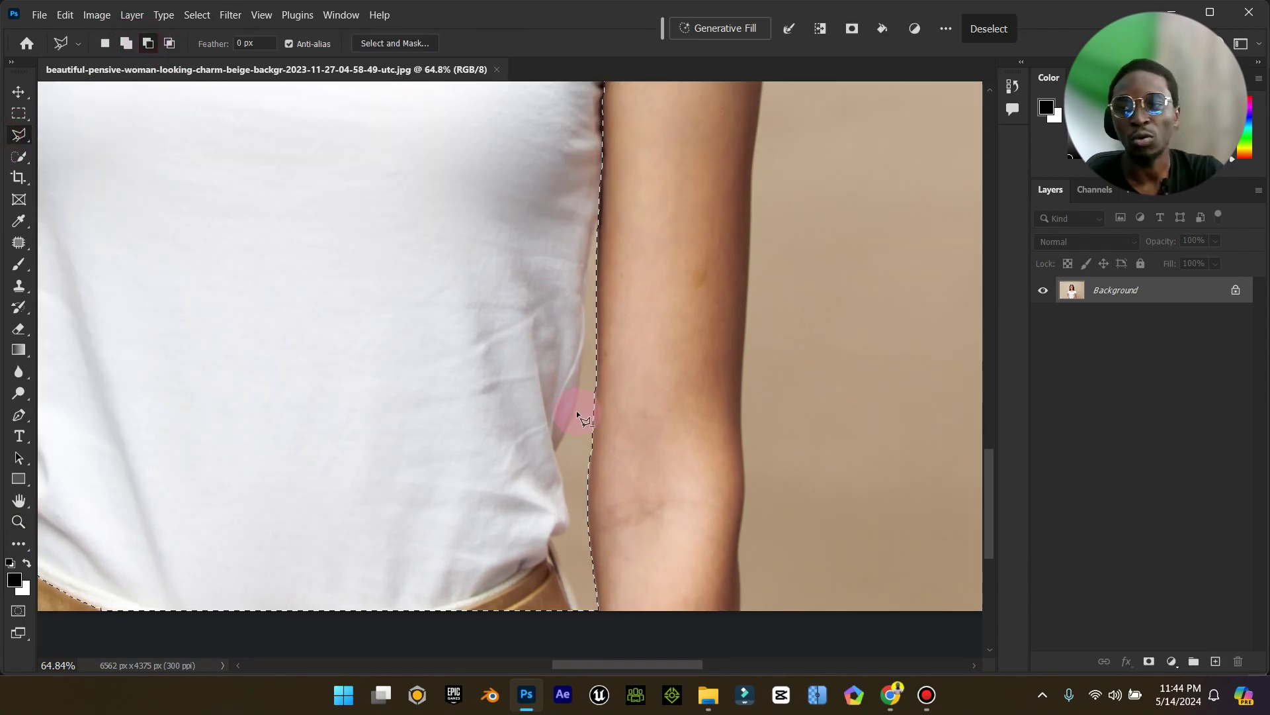
click(584, 627)
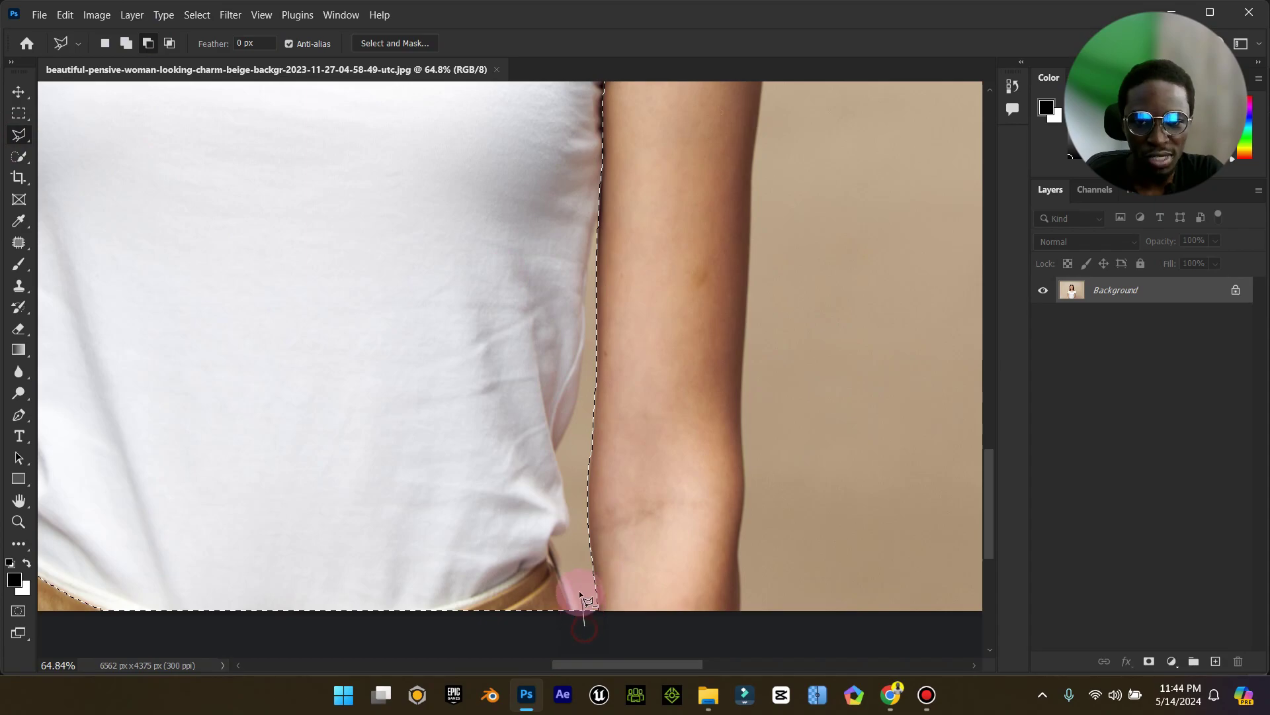
click(559, 546)
click(570, 525)
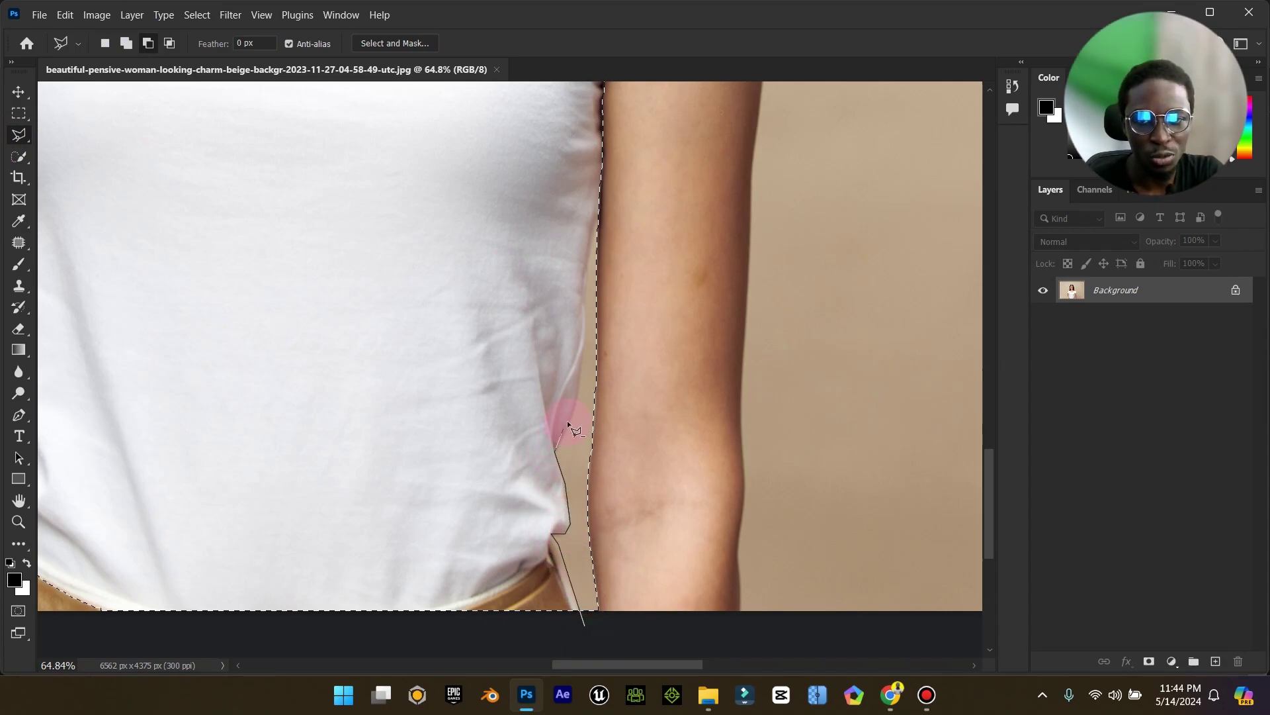
click(580, 362)
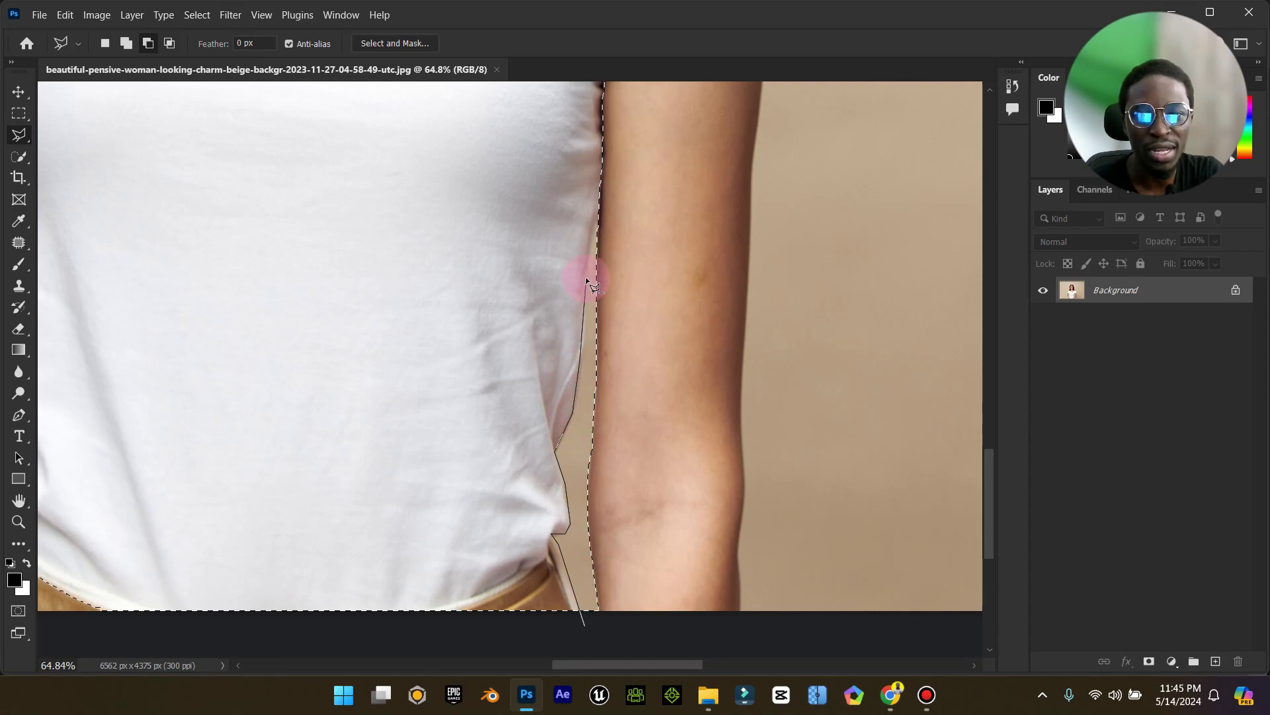
click(662, 292)
double_click(703, 636)
Subtract the sliver beside the hip and the tan trousers below the shirt's hem from the selection
click(574, 620)
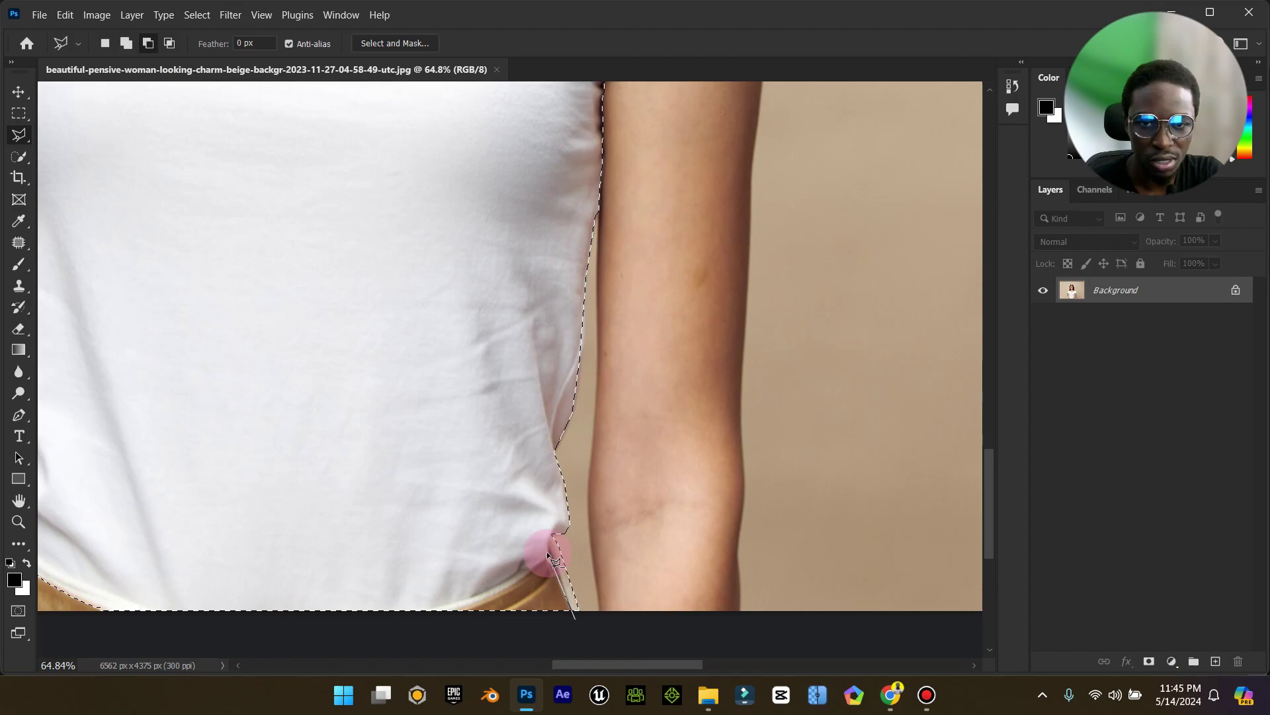
double_click(594, 567)
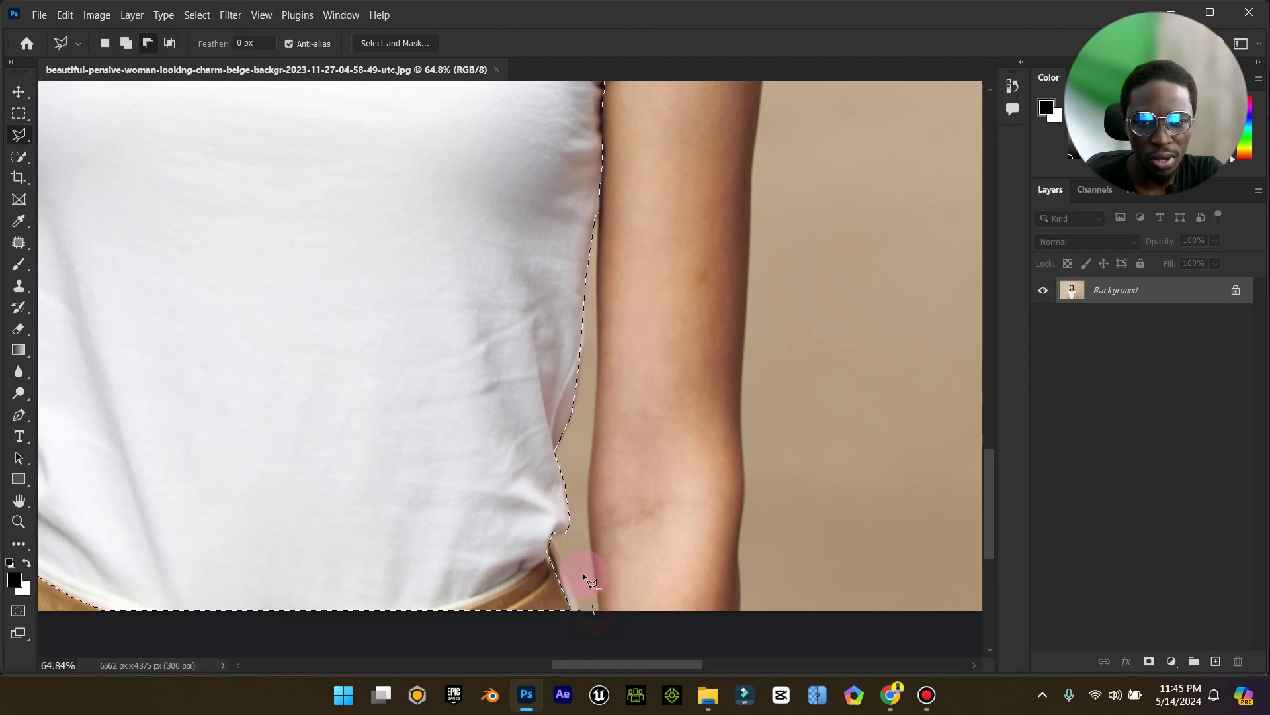
click(531, 567)
click(443, 609)
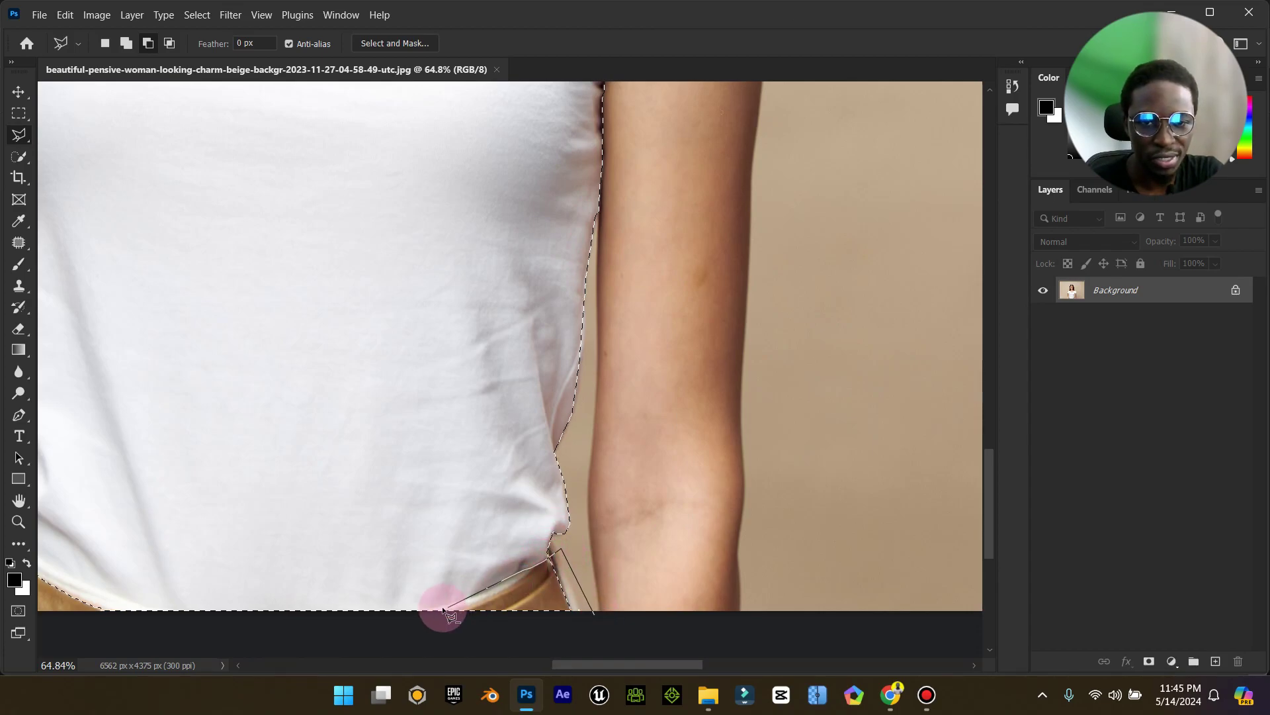
double_click(609, 638)
Add the missed shirt corner where the neckline meets the woman's right shoulder to the selection
drag(662, 663, 579, 664)
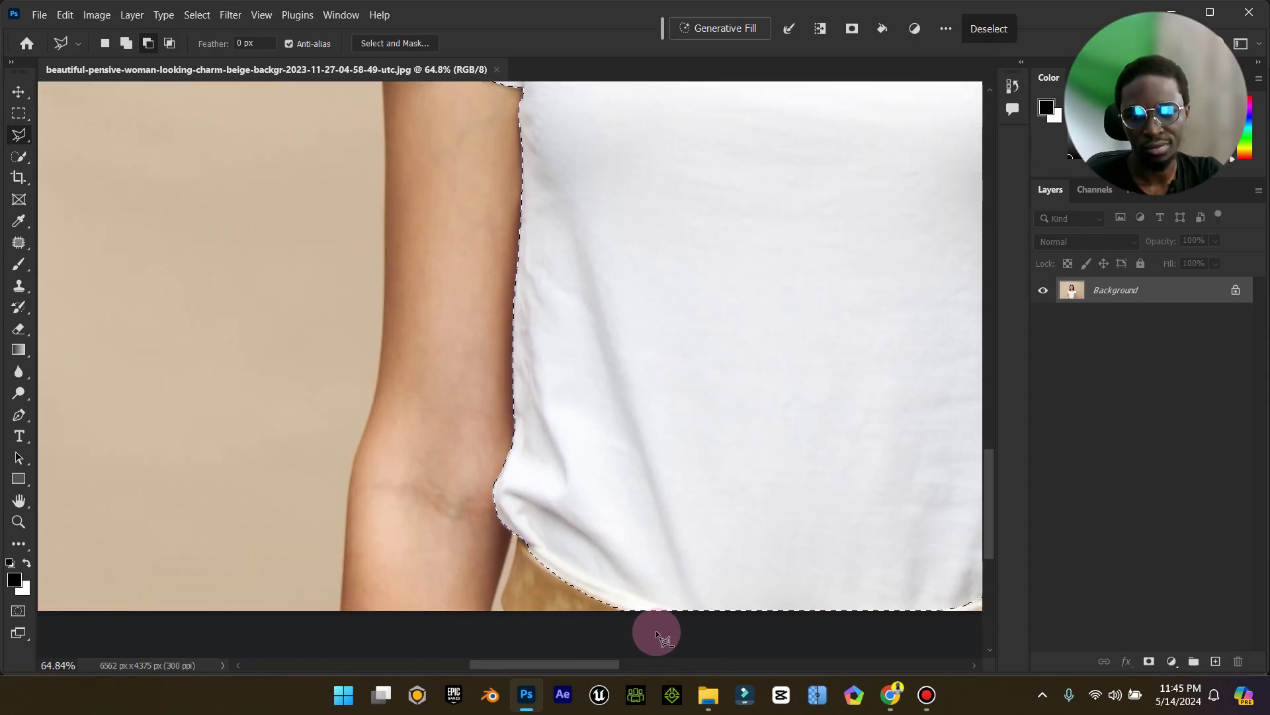
scroll(524, 444, up, 8)
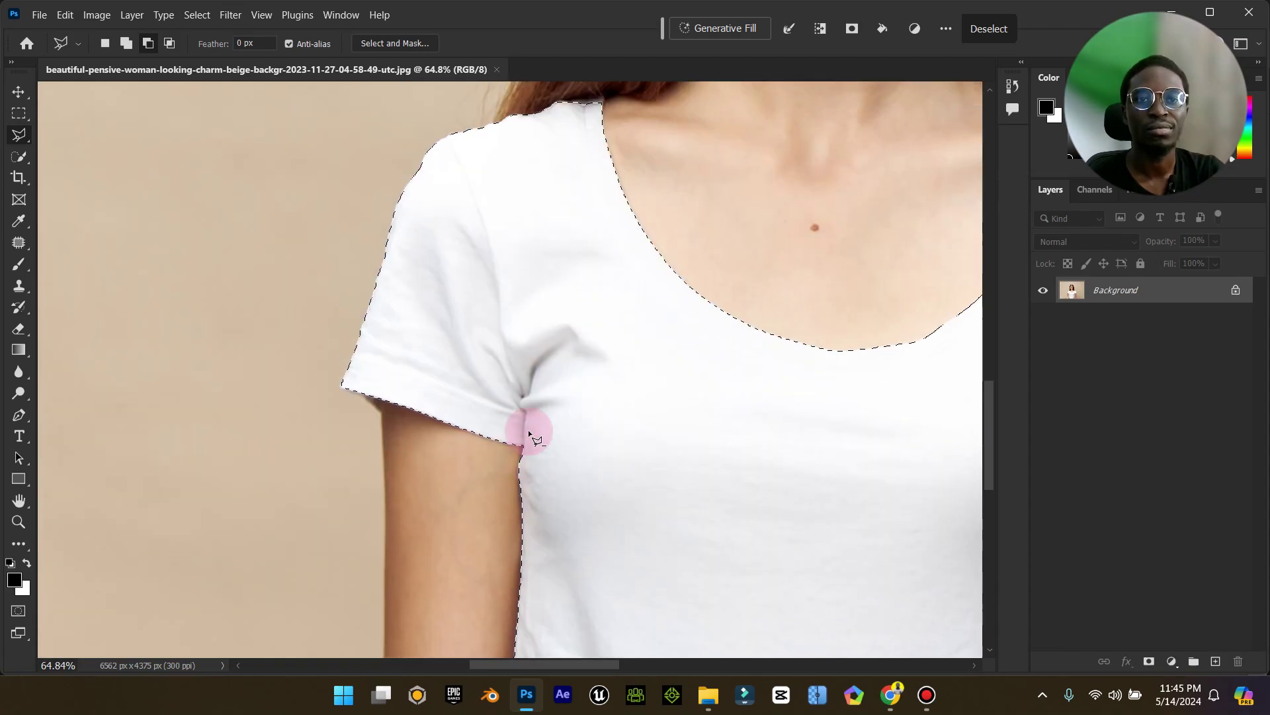
scroll(541, 445, up, 1)
click(126, 43)
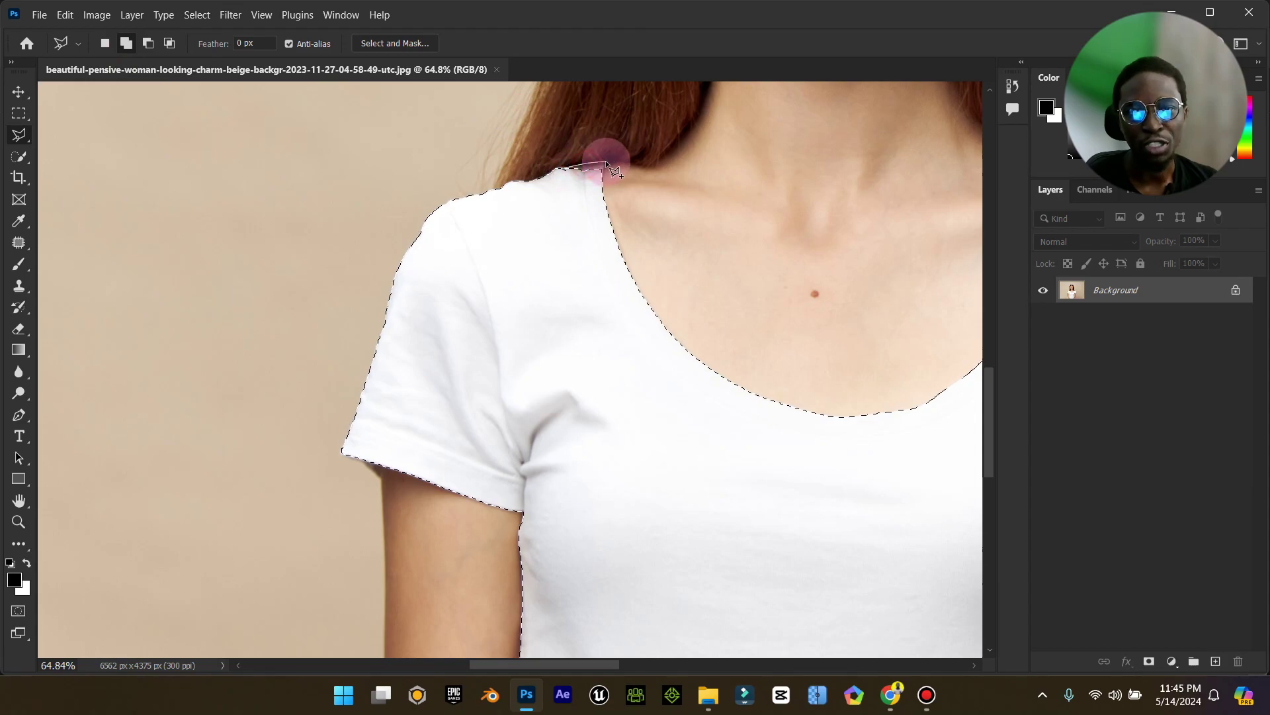
double_click(585, 191)
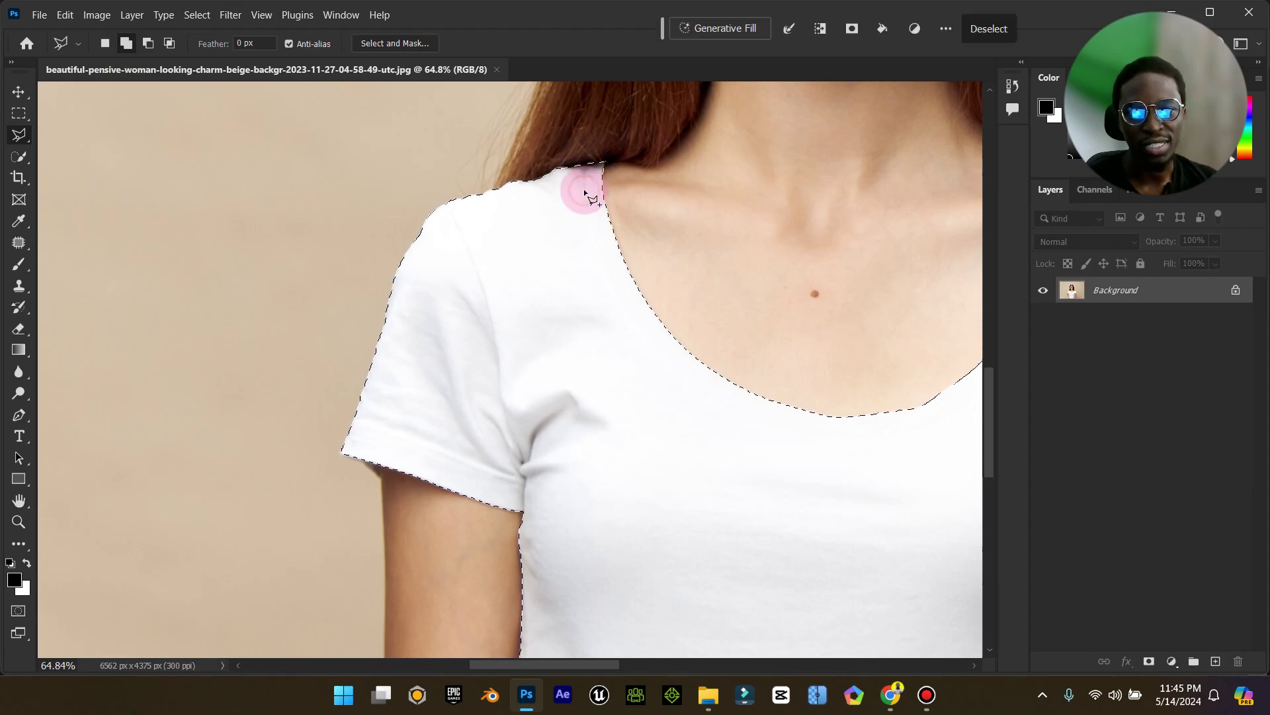
Add the missed shirt edge where the neckline meets the woman's left shoulder to the selection
drag(557, 664, 606, 663)
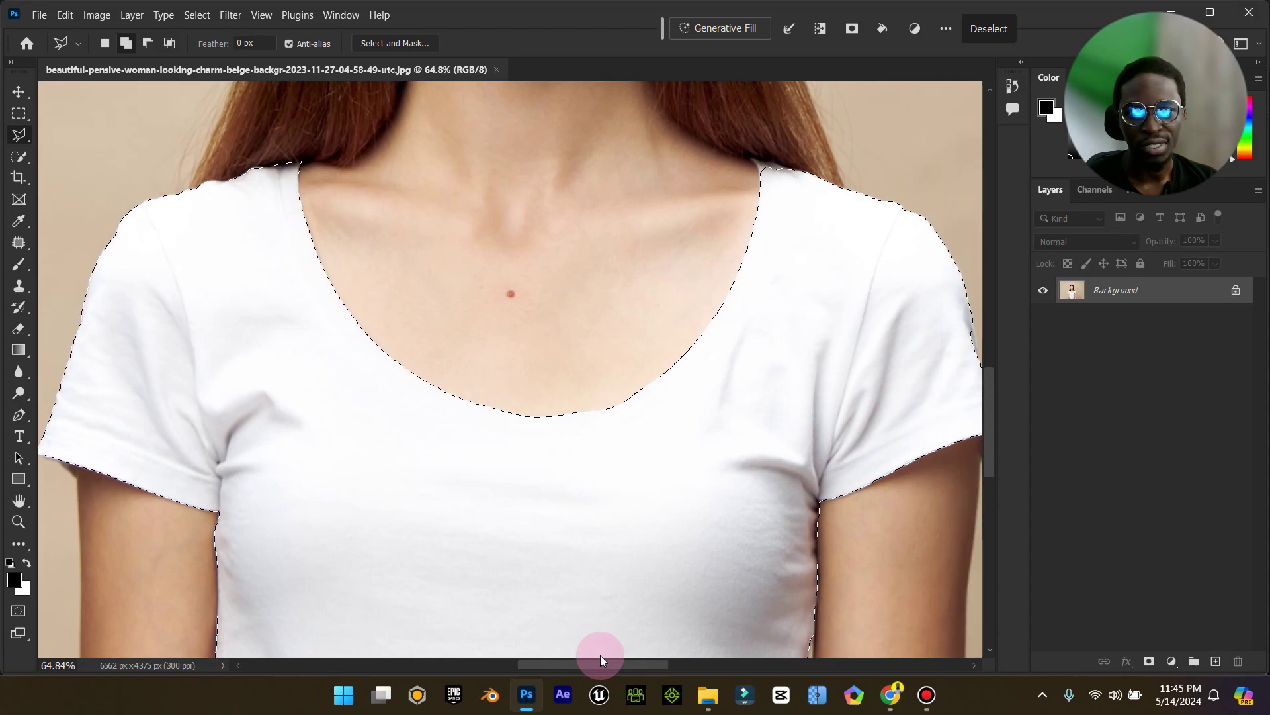
click(764, 236)
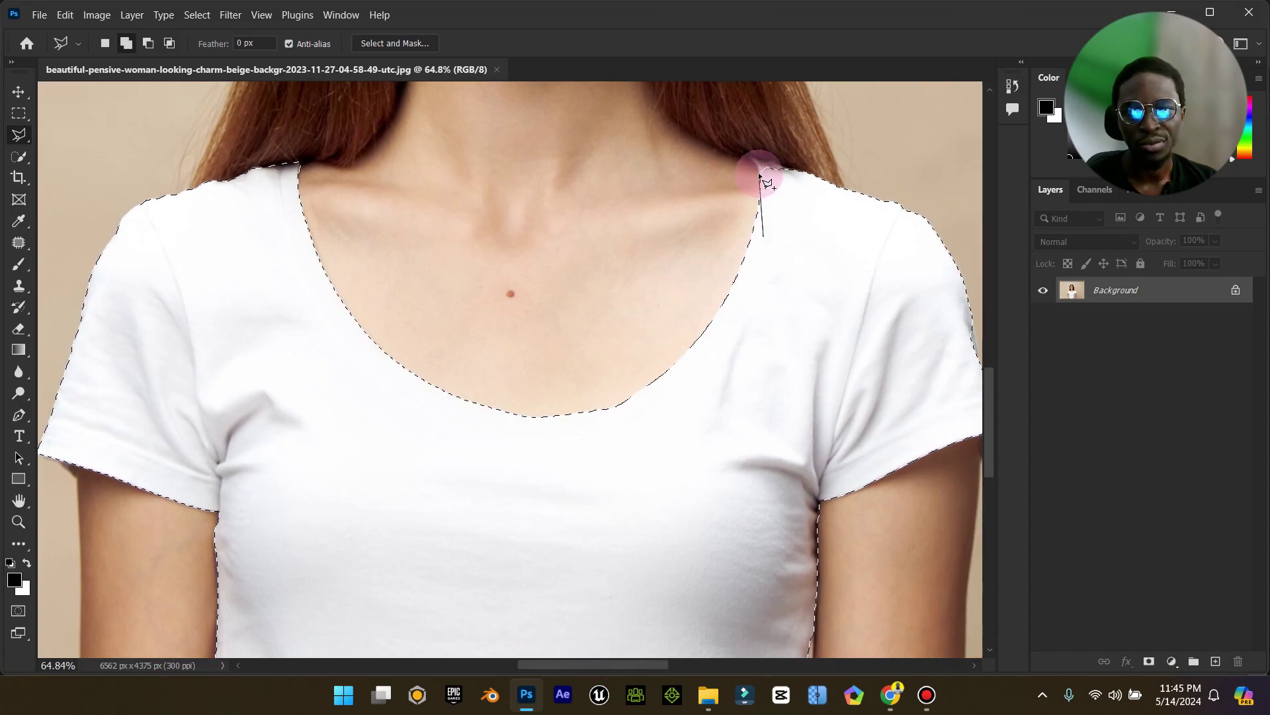
click(800, 173)
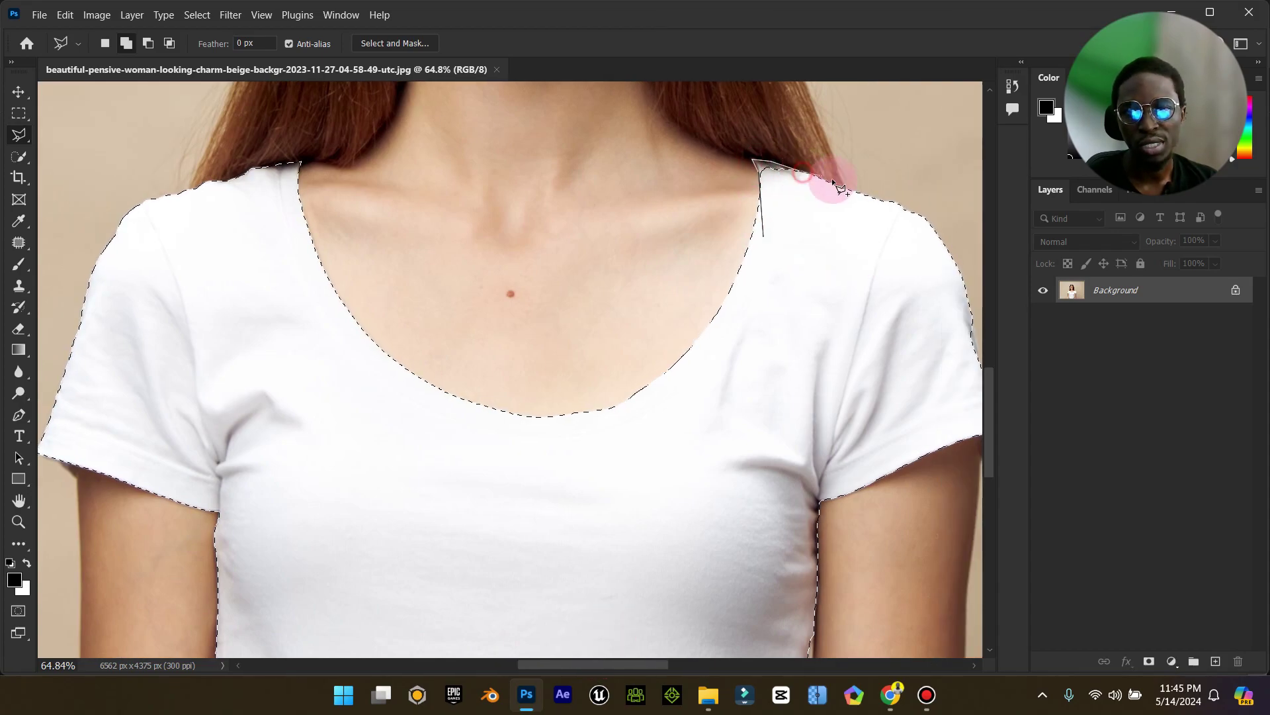
double_click(842, 249)
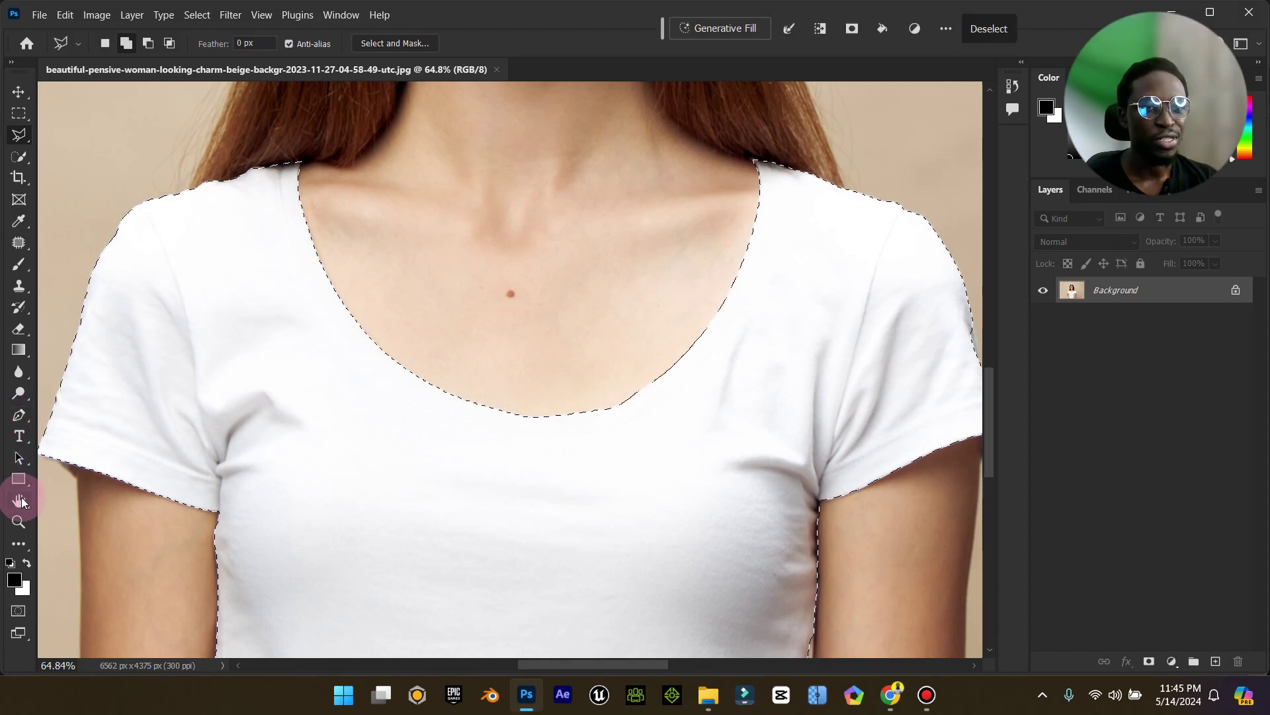
Copy the selected shirt onto its own layer and check the cutout by briefly hiding the Background layer
double_click(19, 501)
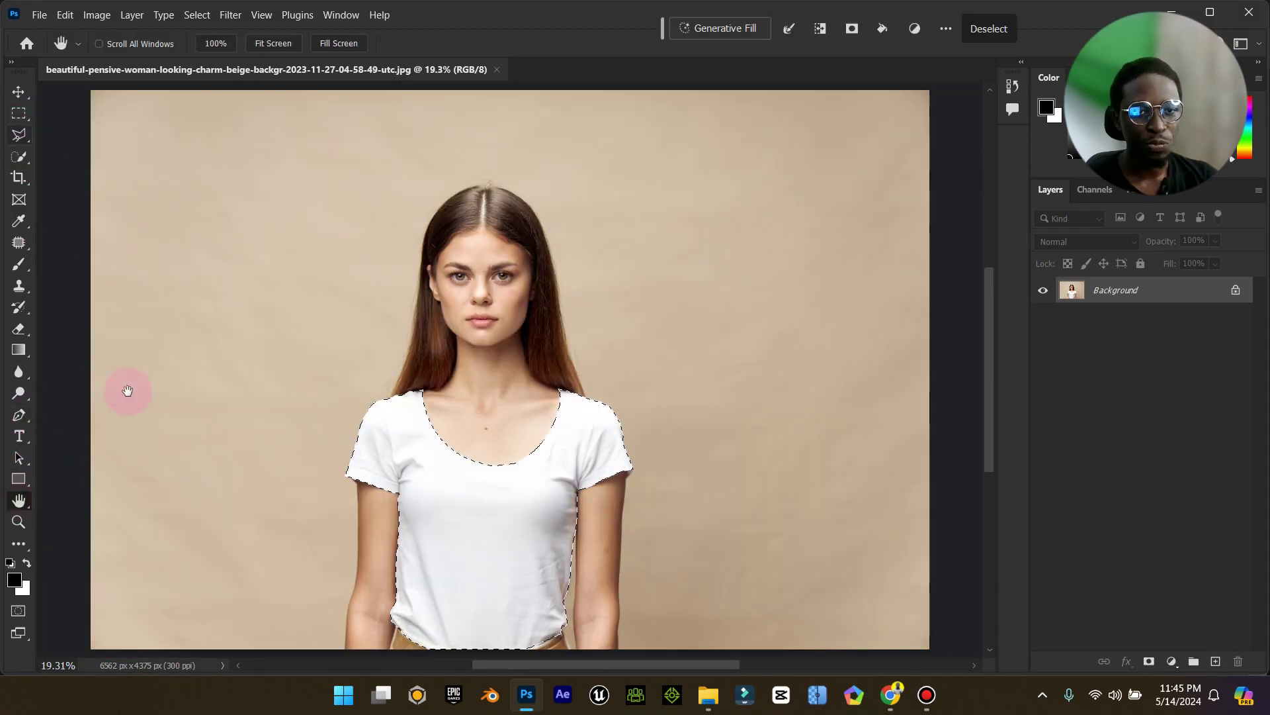
click(18, 522)
drag(391, 402, 418, 395)
double_click(16, 503)
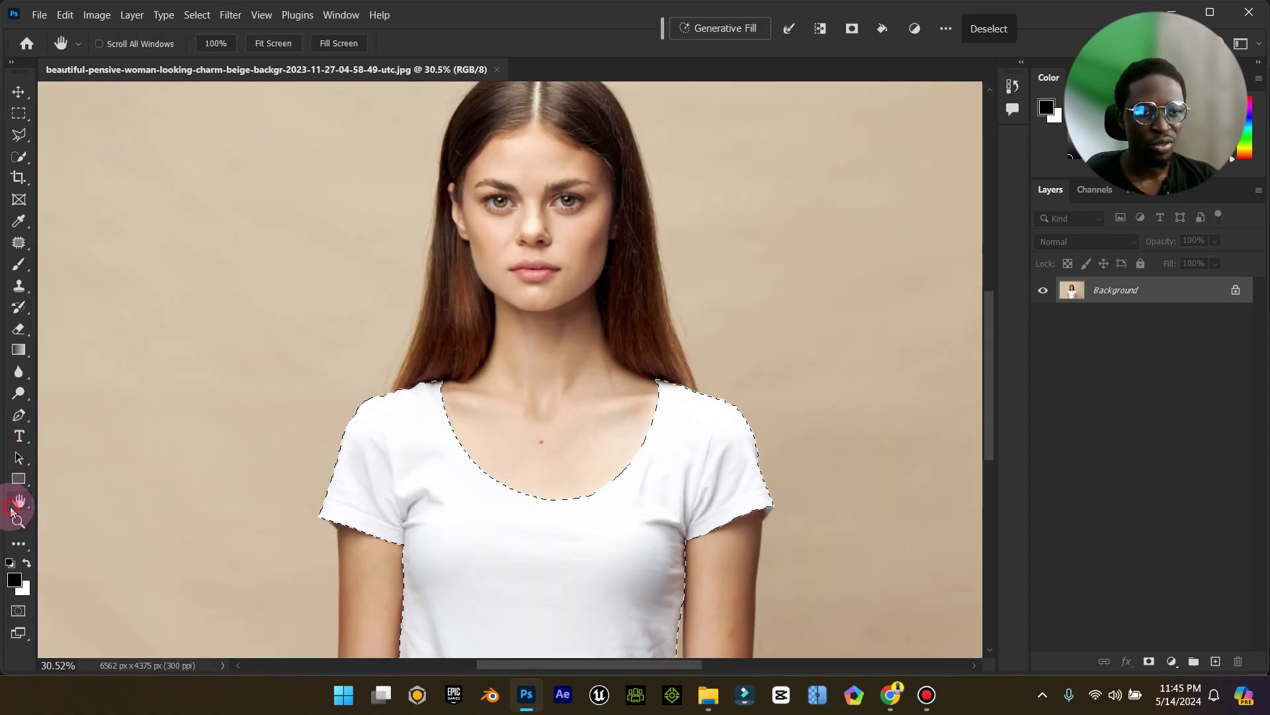
click(19, 110)
click(18, 99)
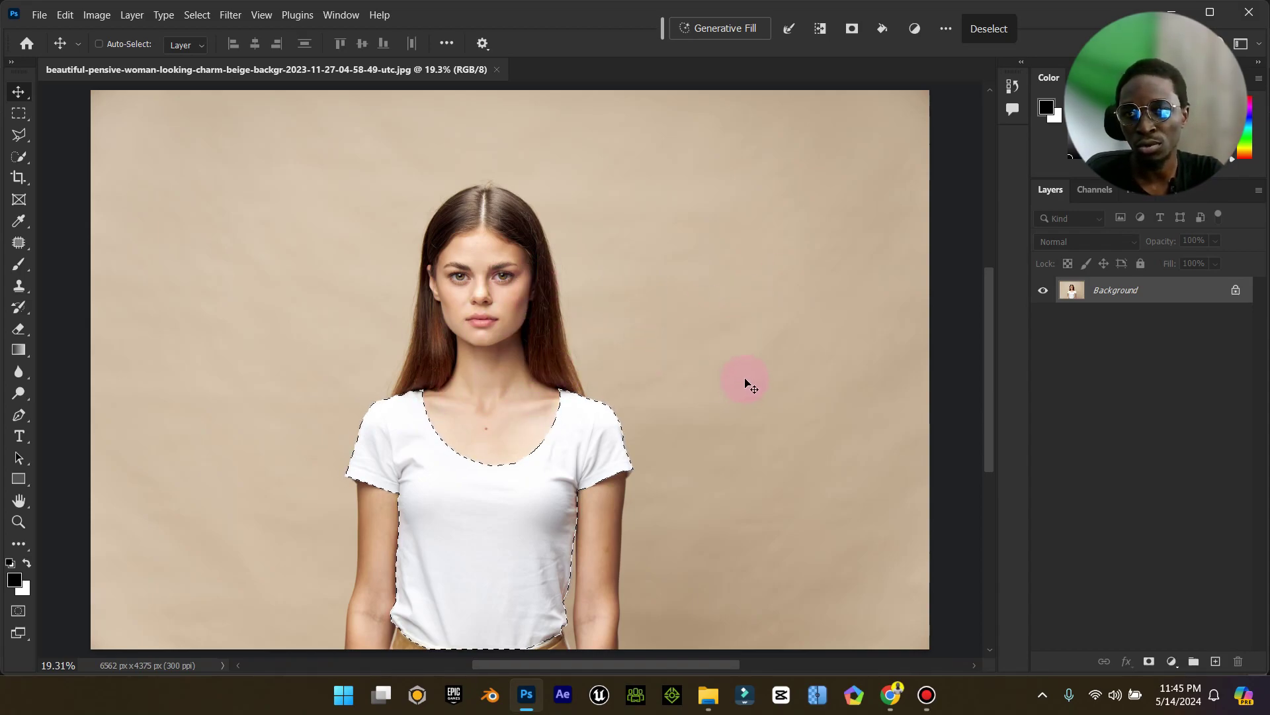
key(ctrl+j)
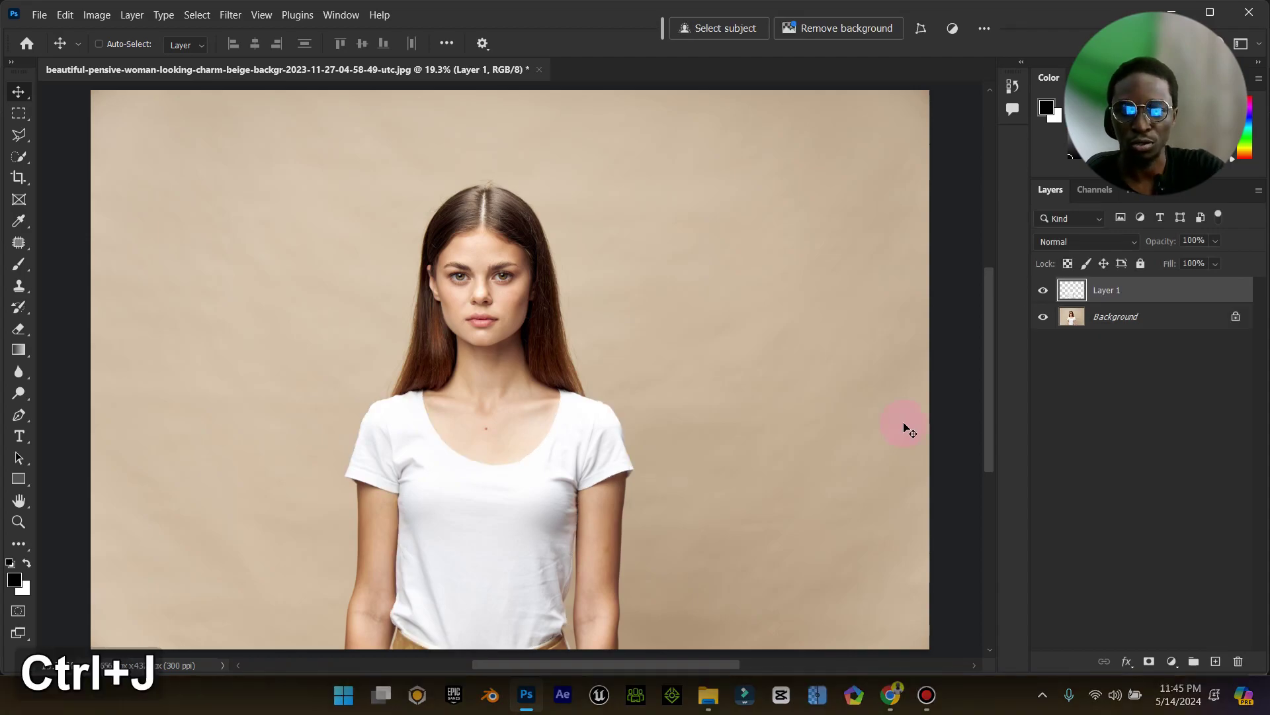
click(1043, 317)
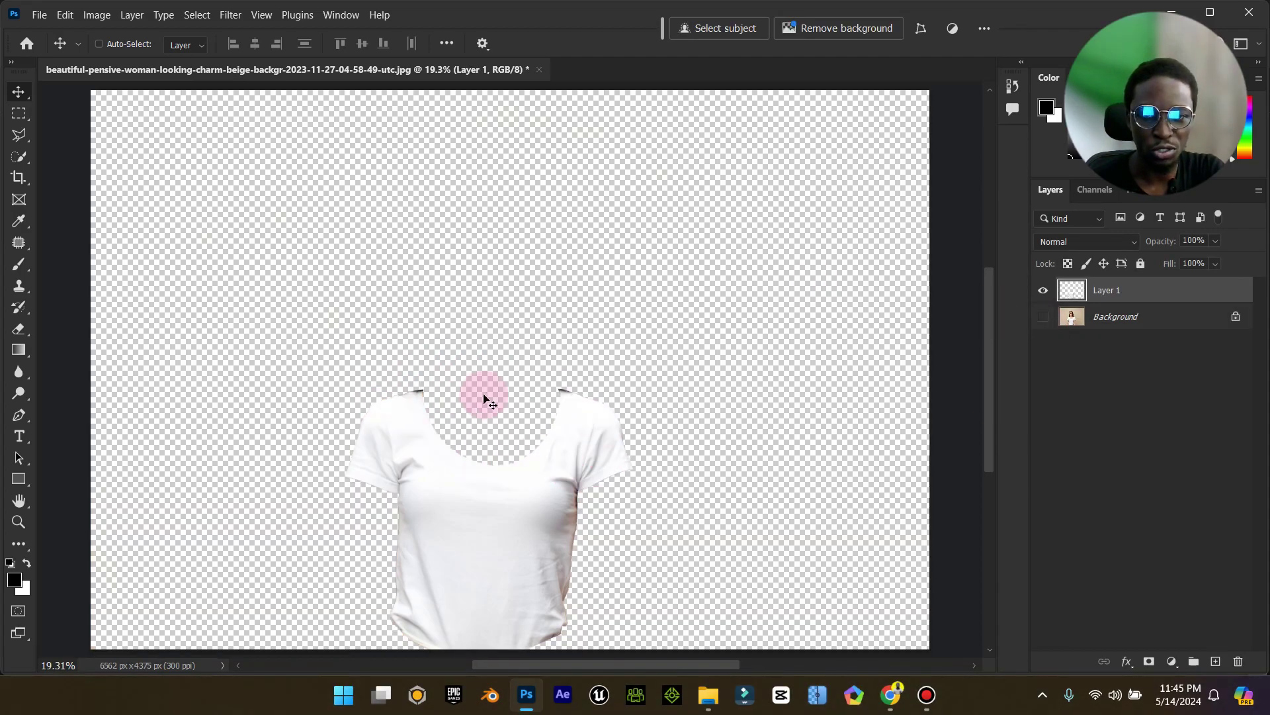
click(1043, 317)
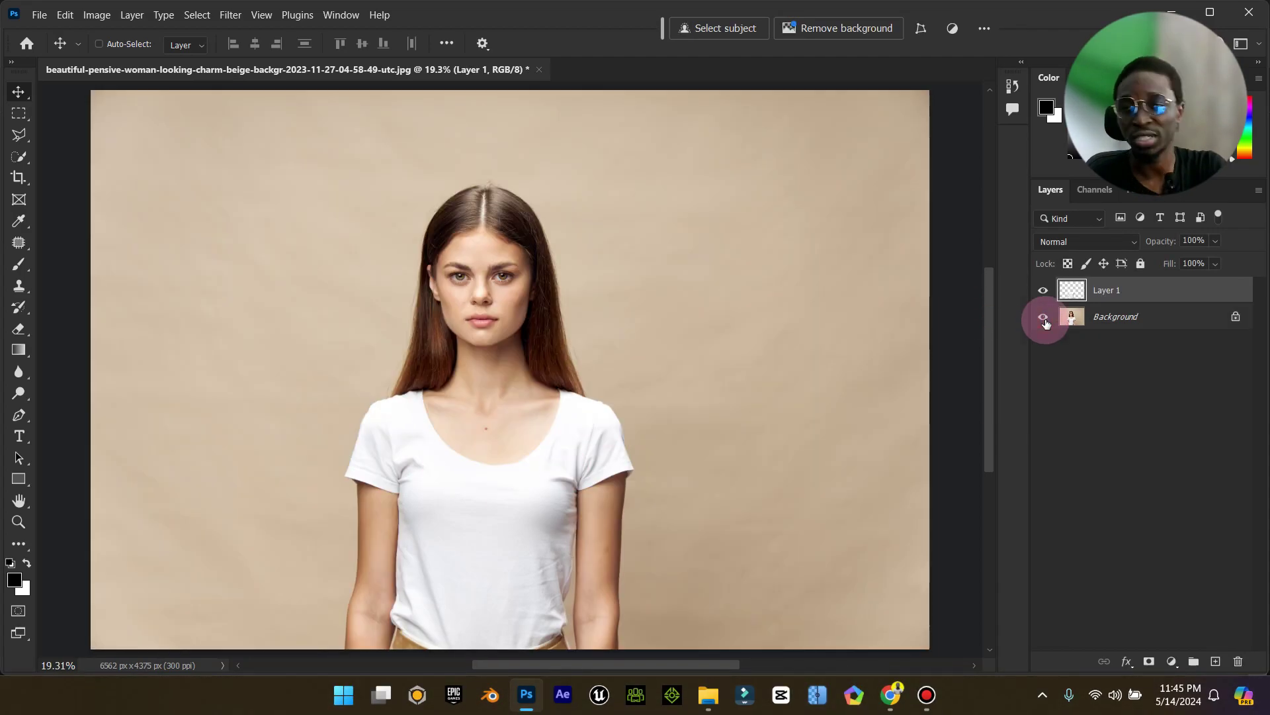
Rename the shirt cutout layer as "white shirt"
double_click(1110, 289)
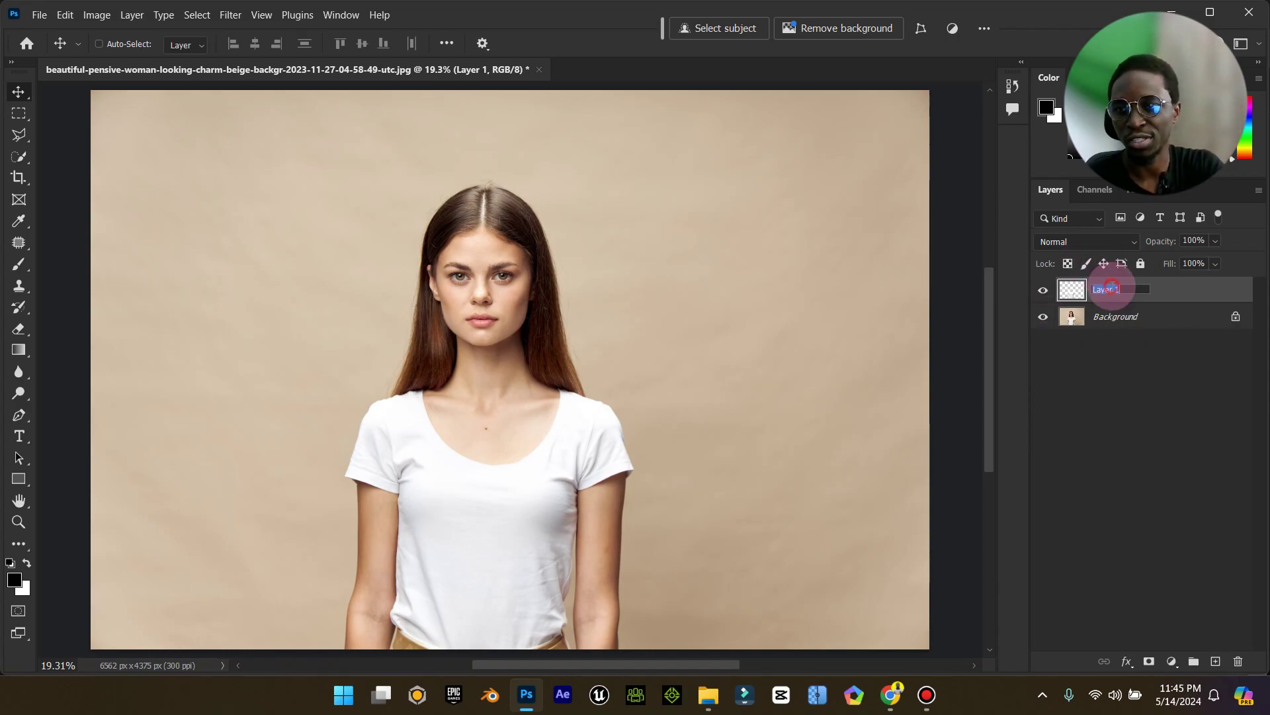
text(white shirt)
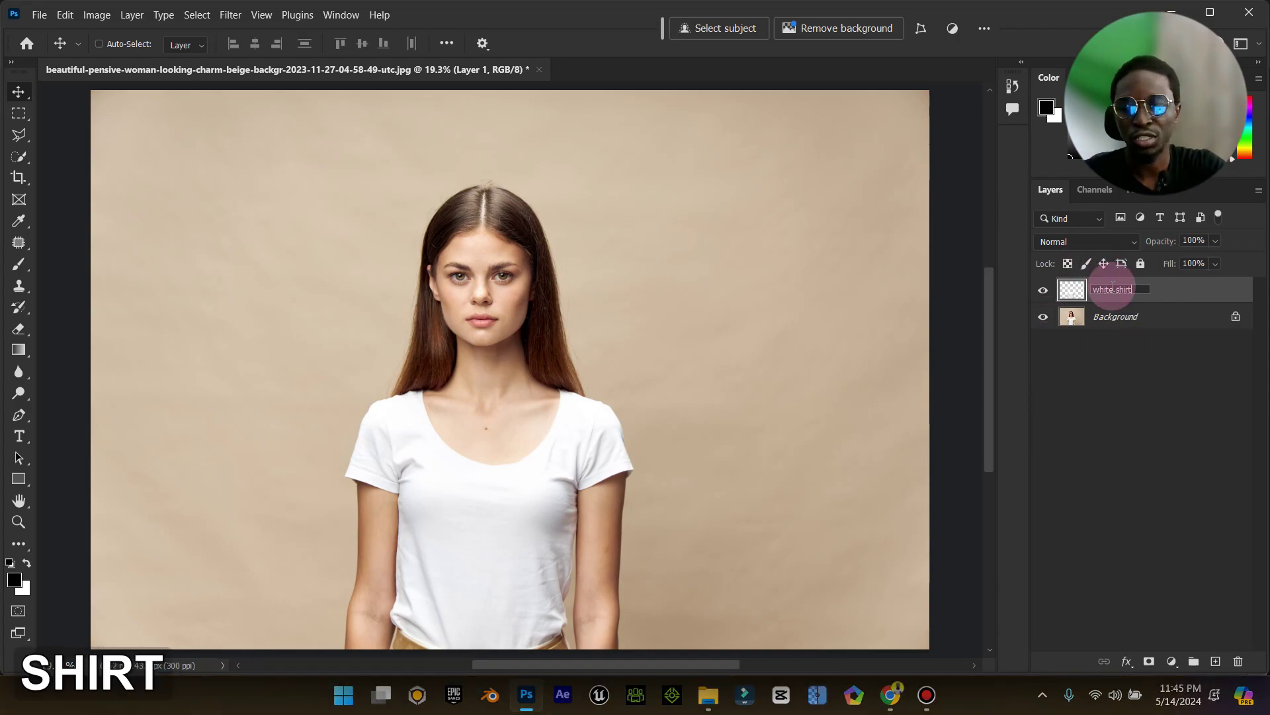
key(Return)
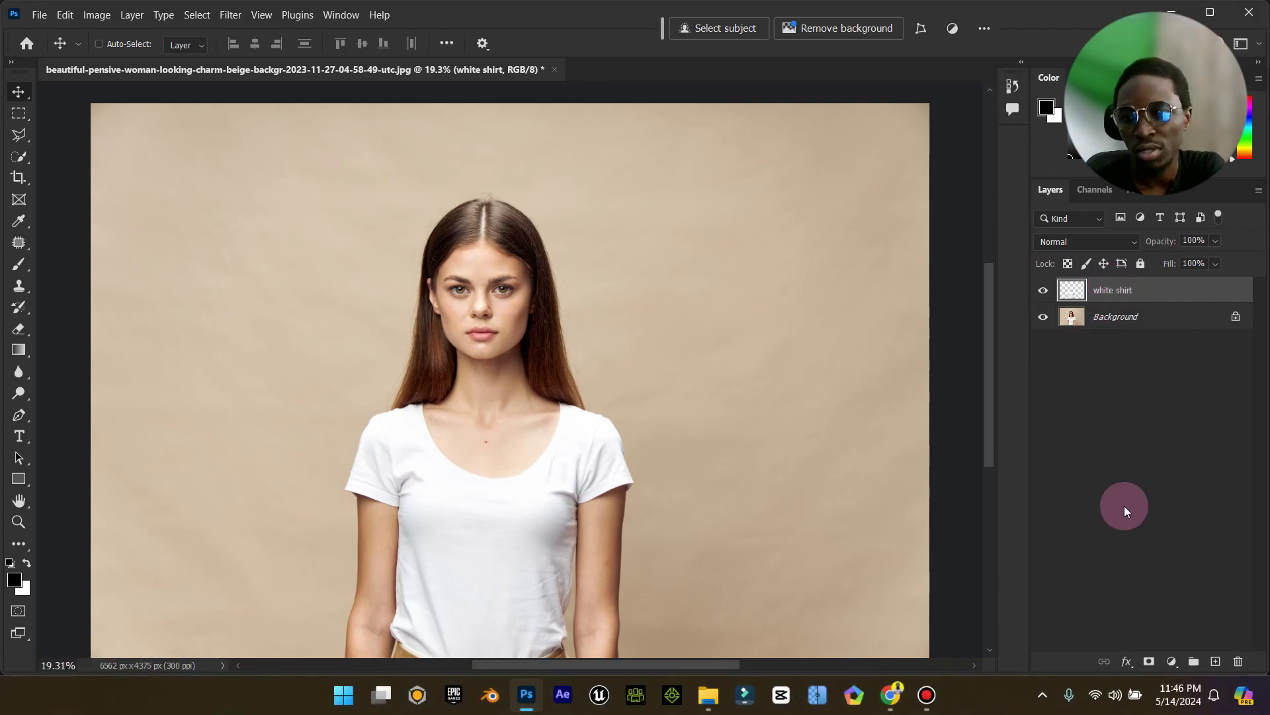
Add a Solid Color fill layer in red f20707 above the white shirt layer
click(1172, 660)
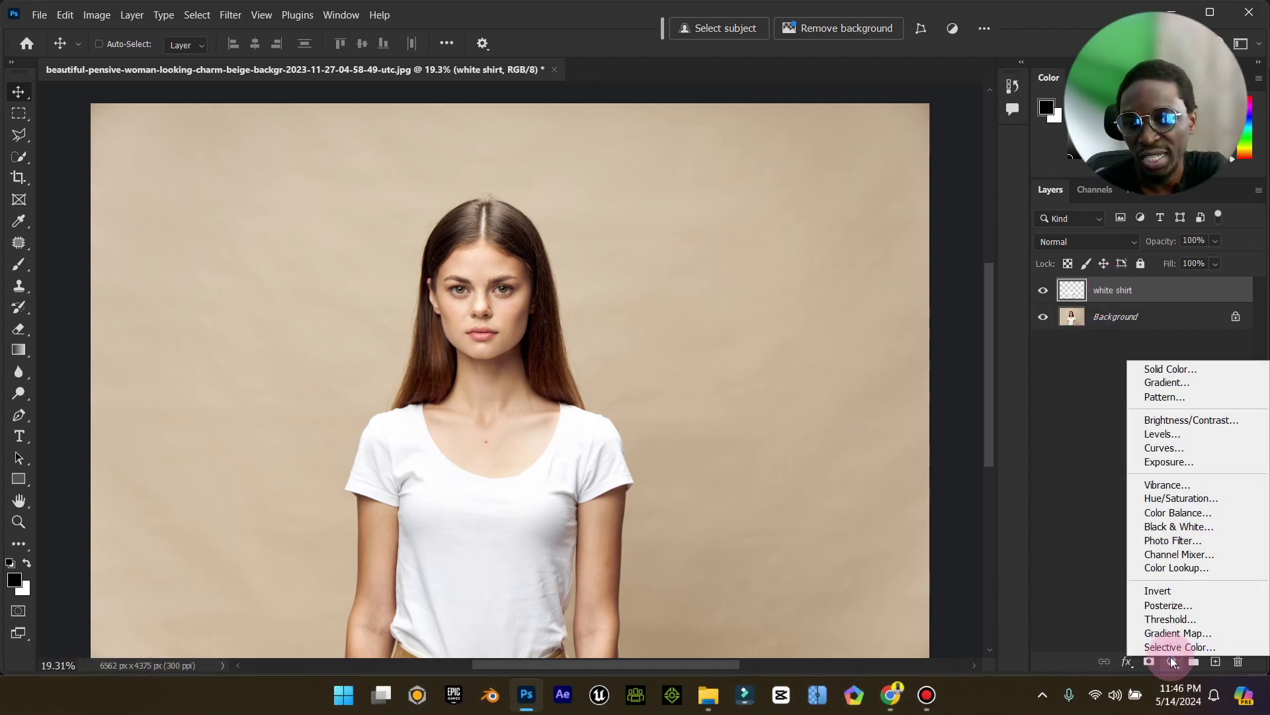
click(1203, 374)
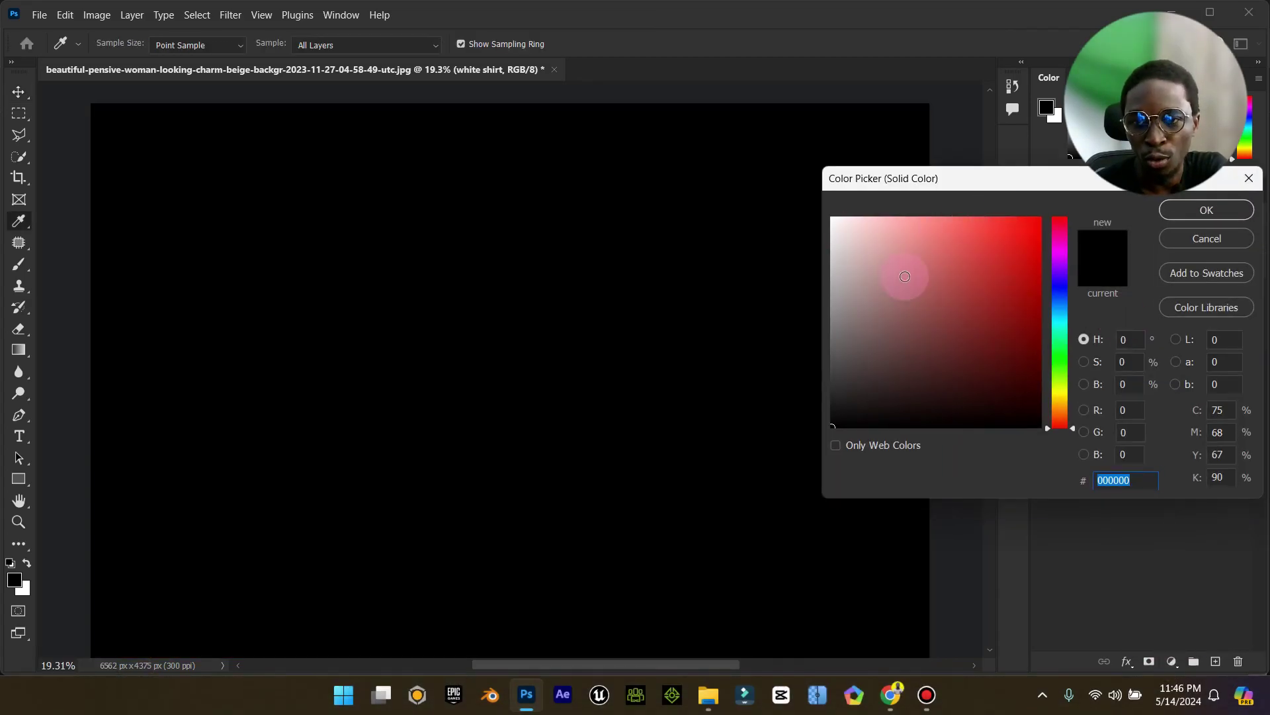
drag(1044, 254, 1032, 218)
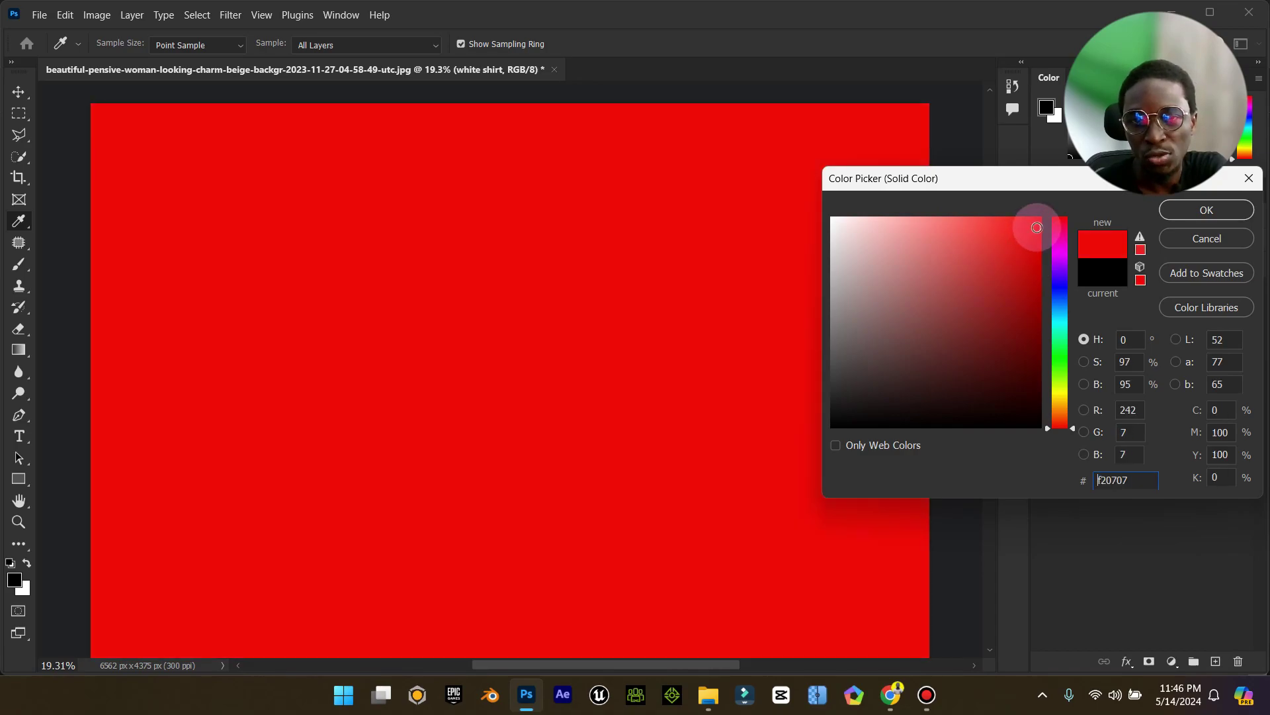
click(1244, 209)
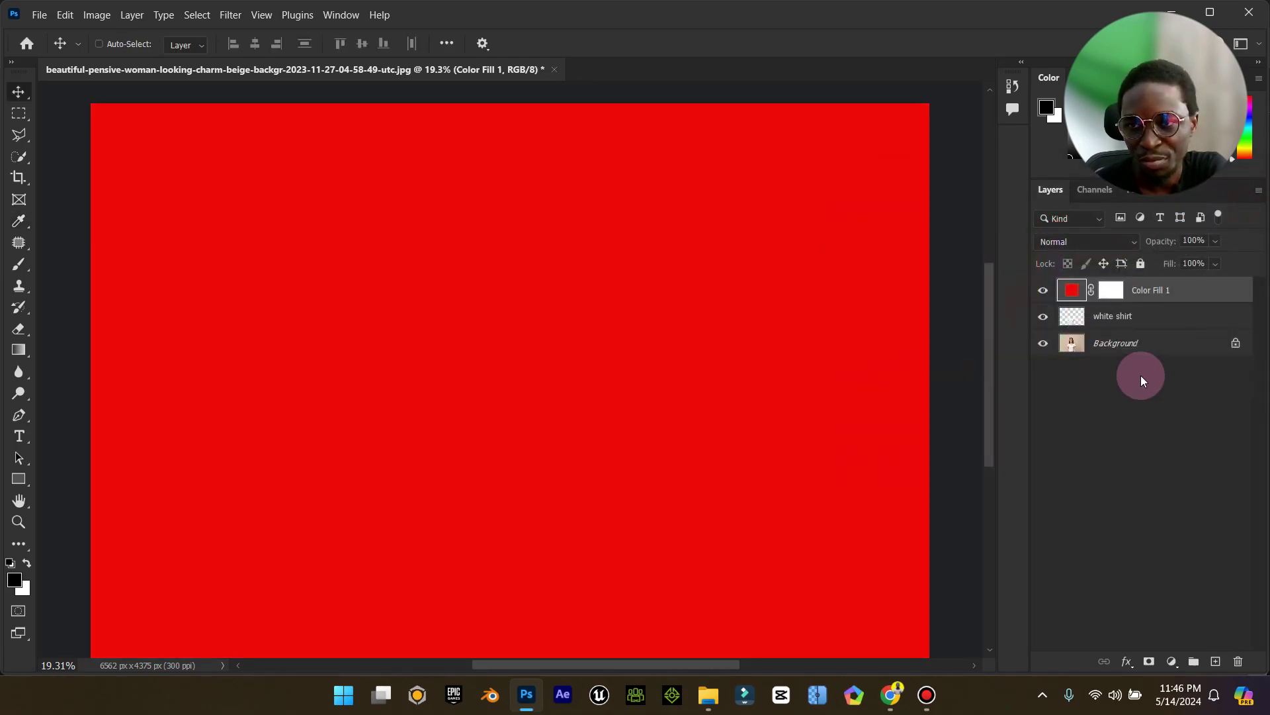
Clip the red fill layer to the white shirt layer and set its blend mode to Linear Burn
right_click(1189, 295)
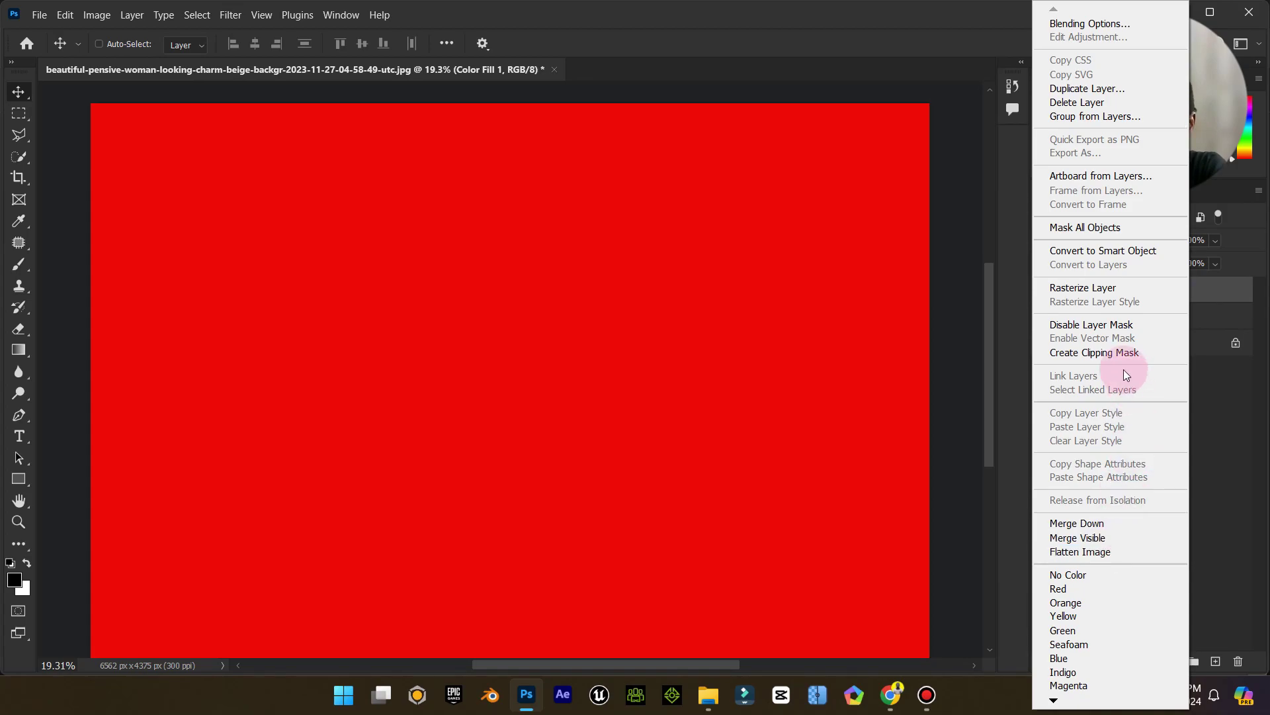
click(1114, 354)
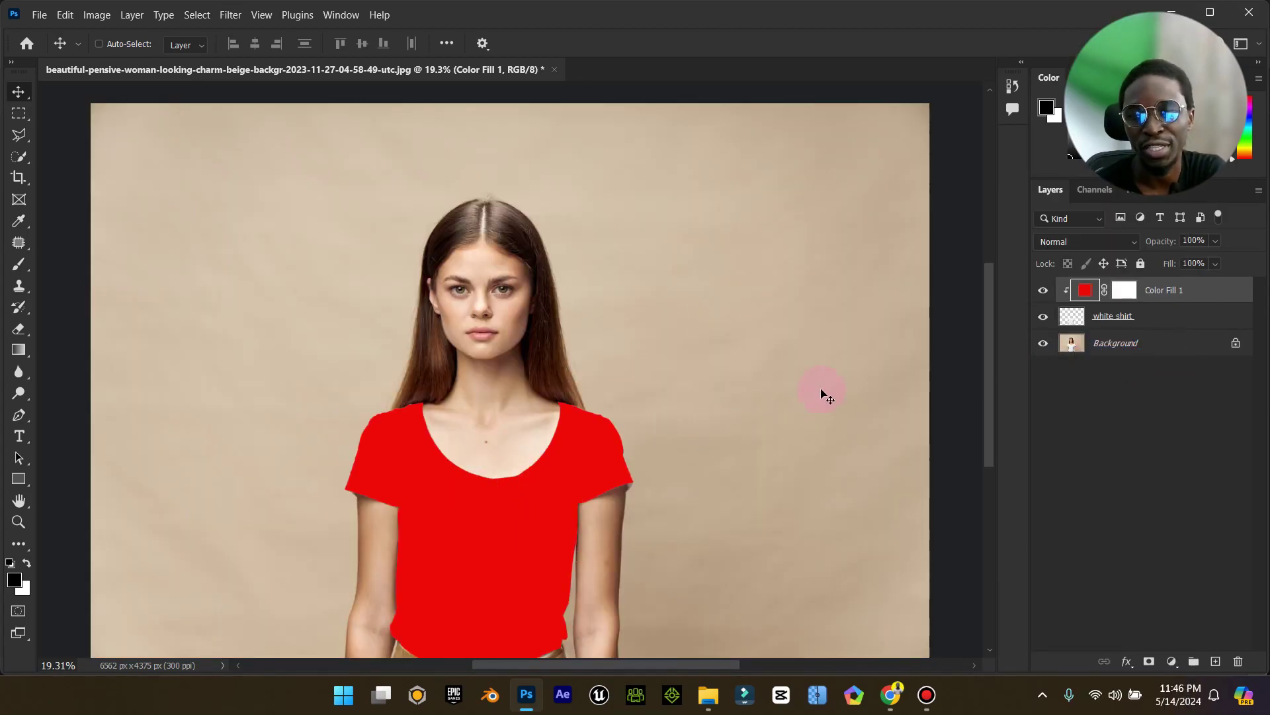
click(1060, 242)
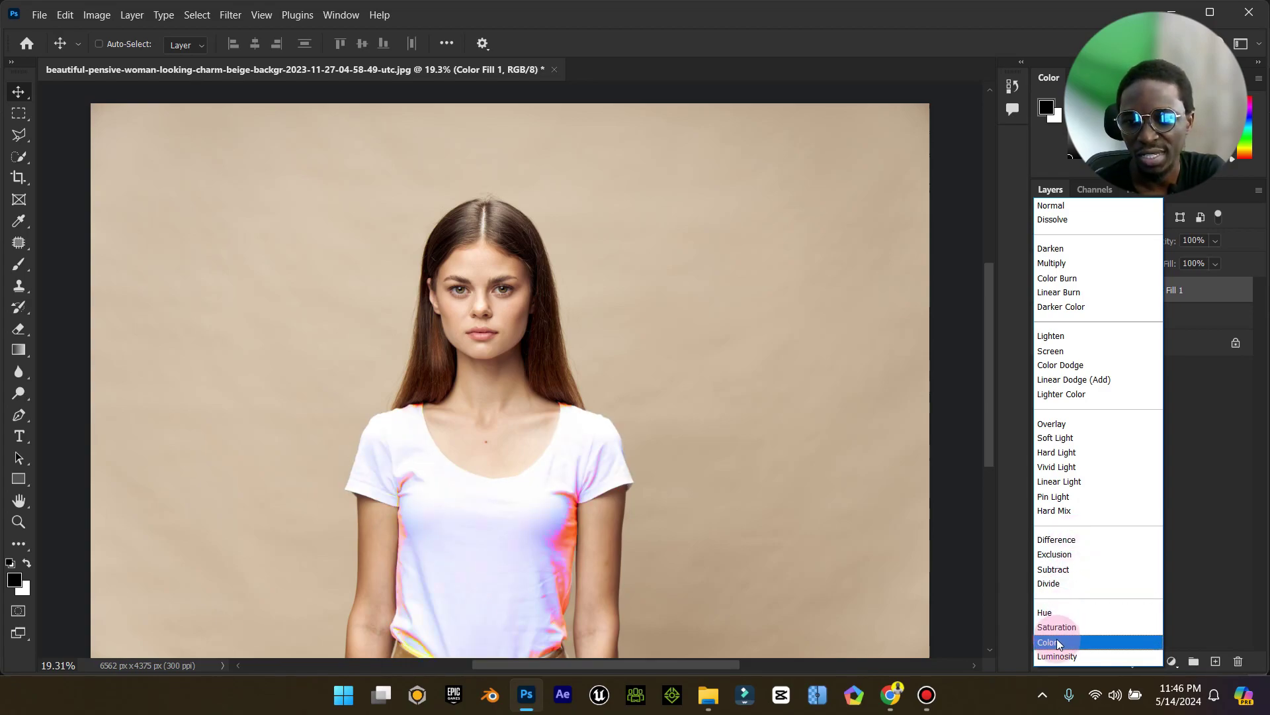
click(1070, 293)
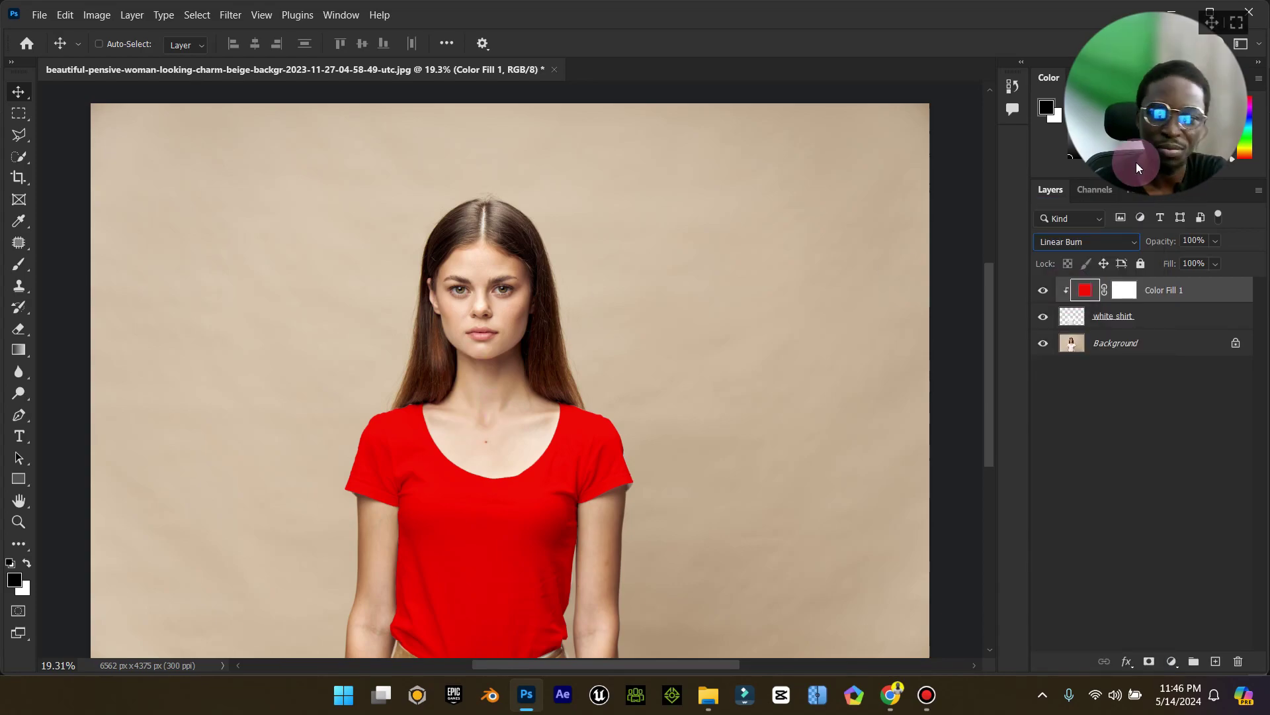
Check the recoloured shirt up close, and add a Curves adjustment layer above the red fill, clipped to the shirt
click(18, 501)
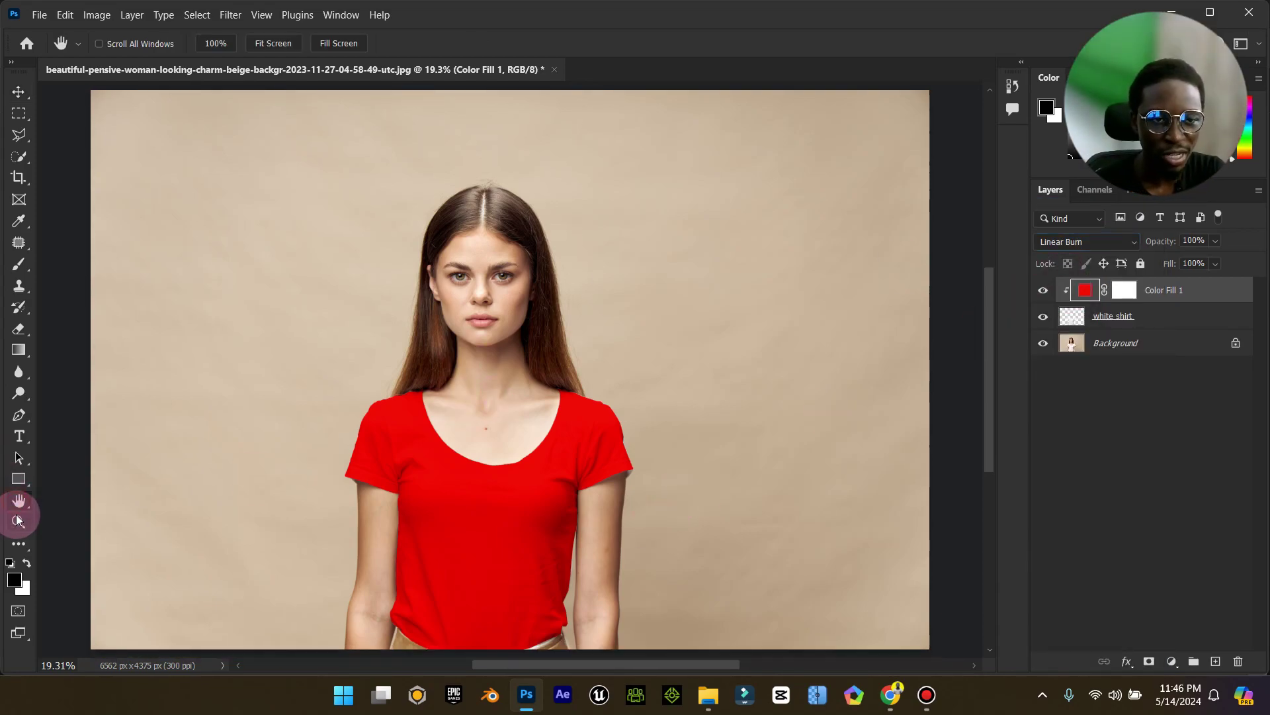
click(17, 520)
drag(354, 463, 499, 417)
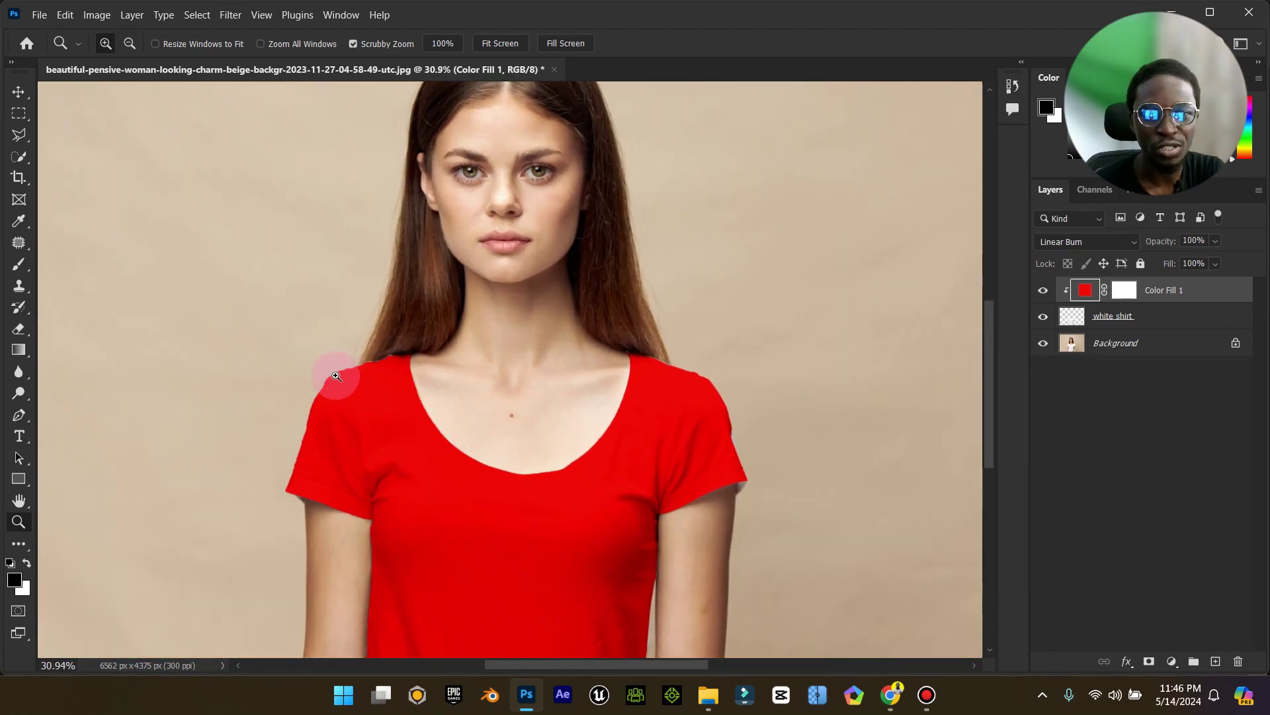
double_click(15, 503)
click(18, 521)
click(19, 91)
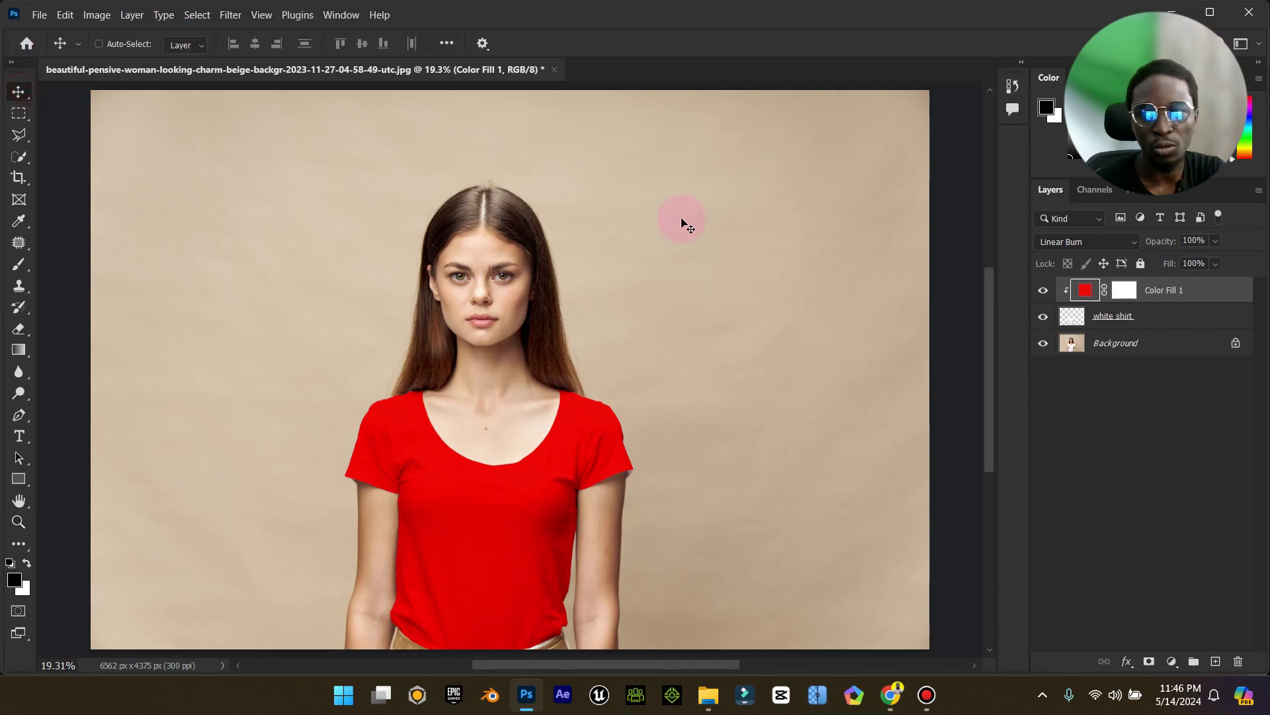
click(1171, 661)
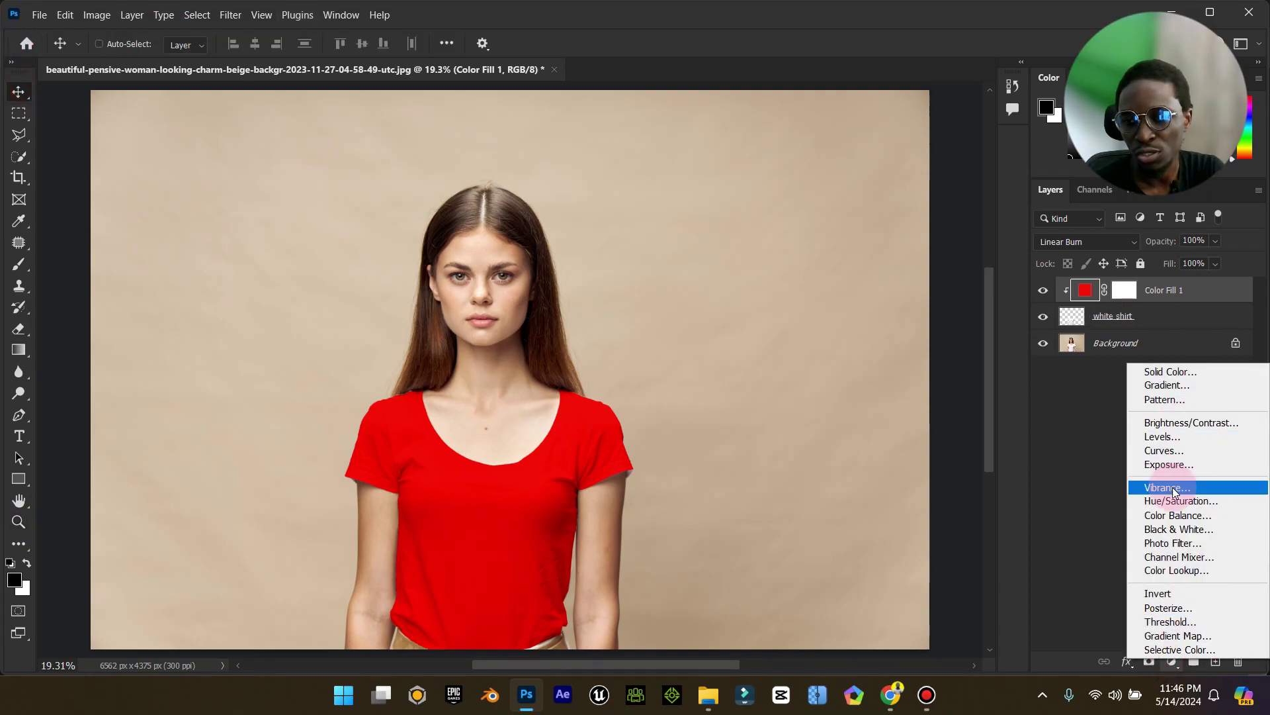
click(1178, 450)
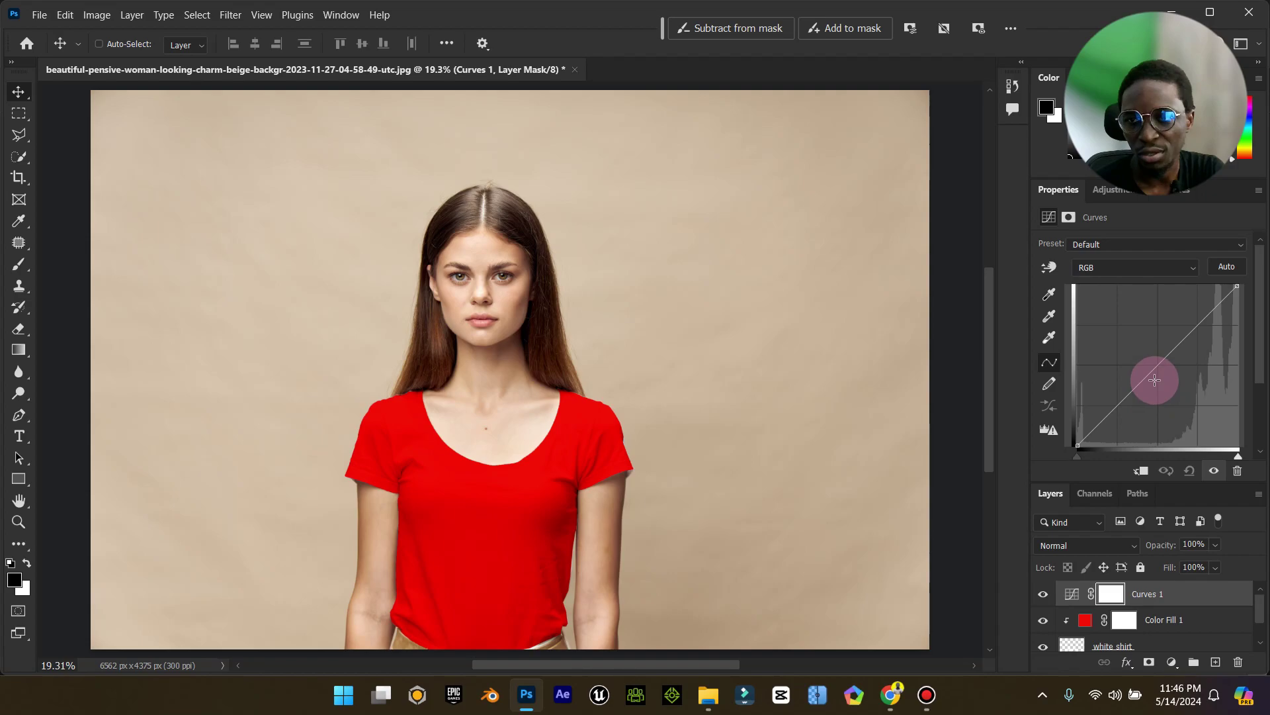
right_click(1167, 594)
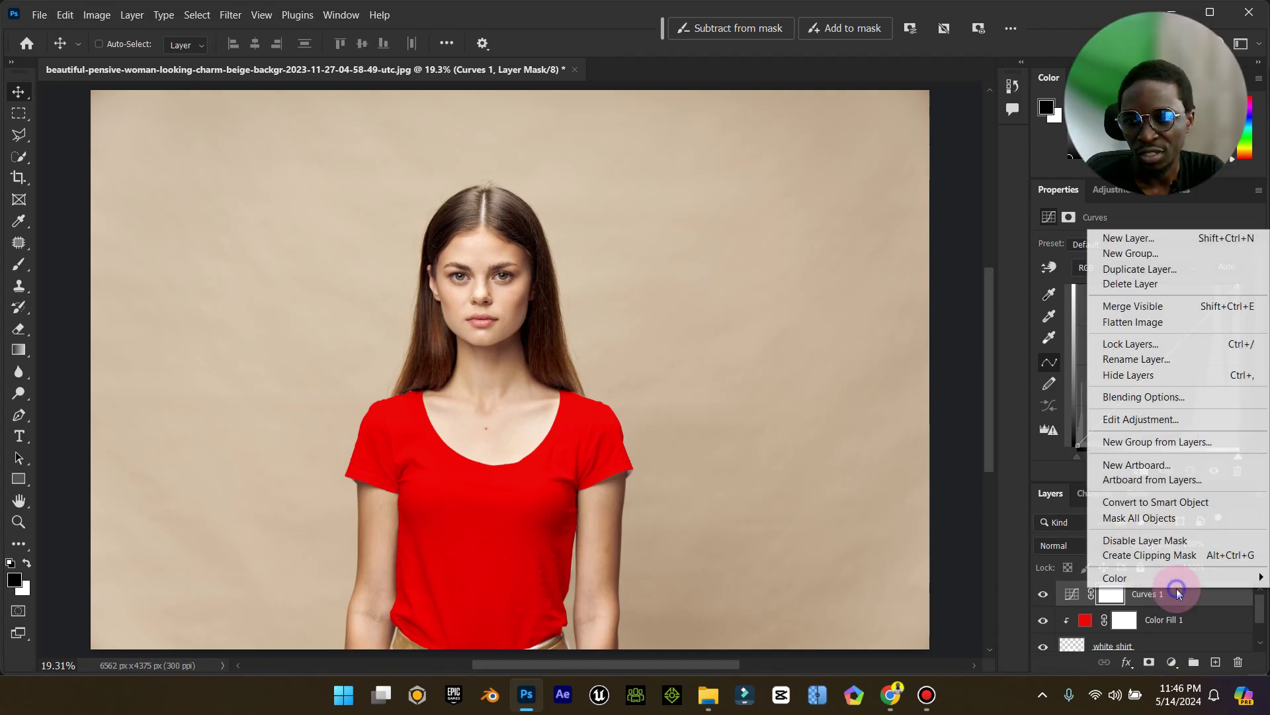
click(1167, 556)
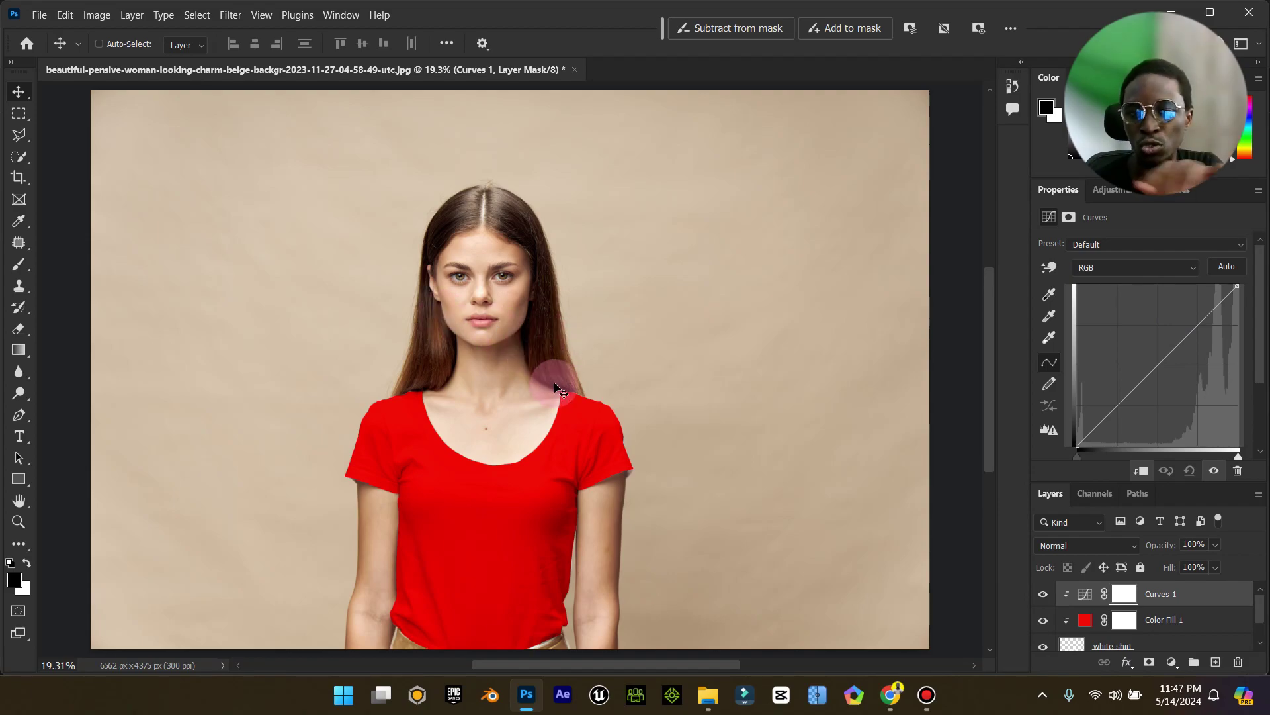
Shape the RGB curve with a fixed midpoint, a slightly lowered shadow point and a highlight point near the diagonal
click(1154, 366)
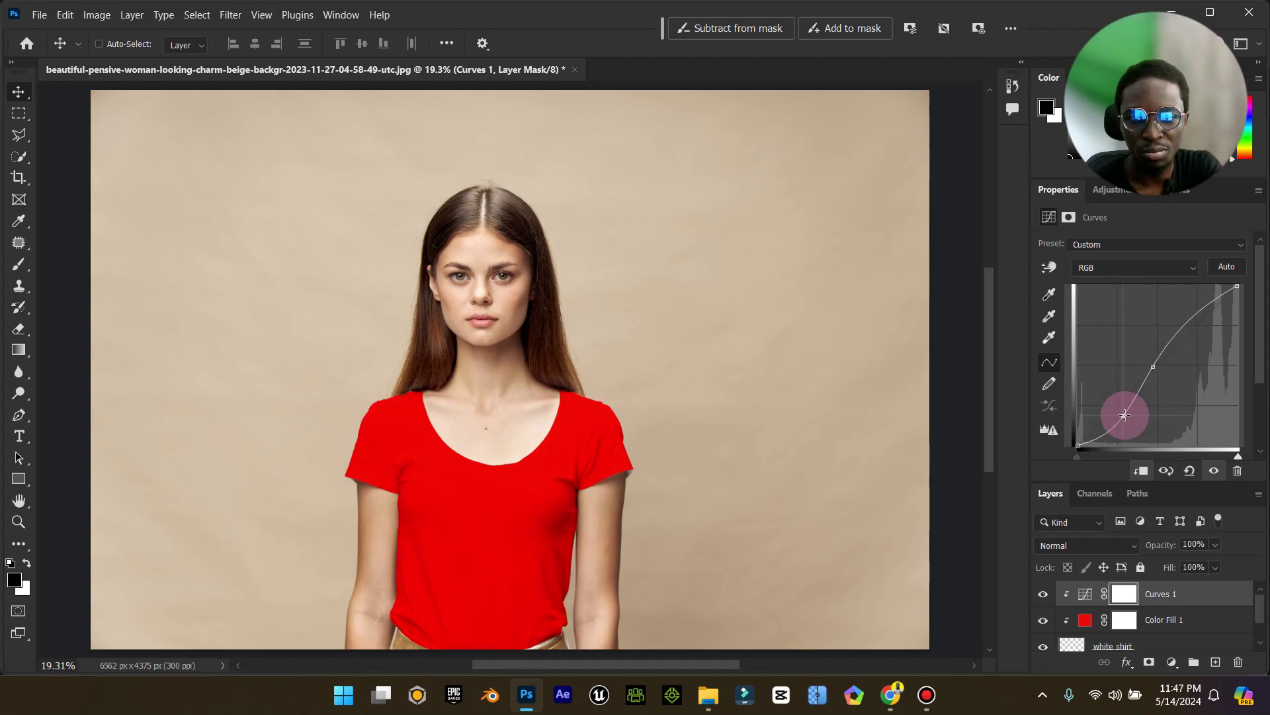
mouse_move(1106, 378)
mouse_down()
mouse_move(1102, 353)
mouse_move(1109, 388)
mouse_up()
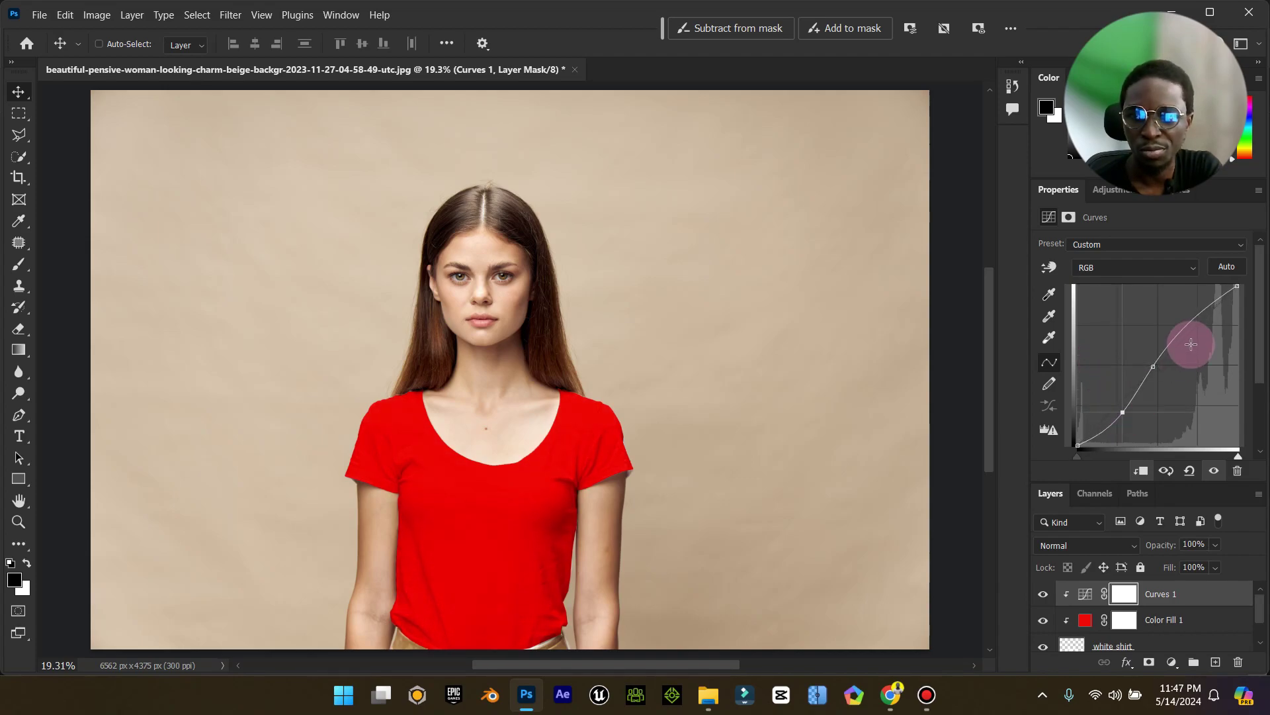
drag(1184, 327, 1199, 335)
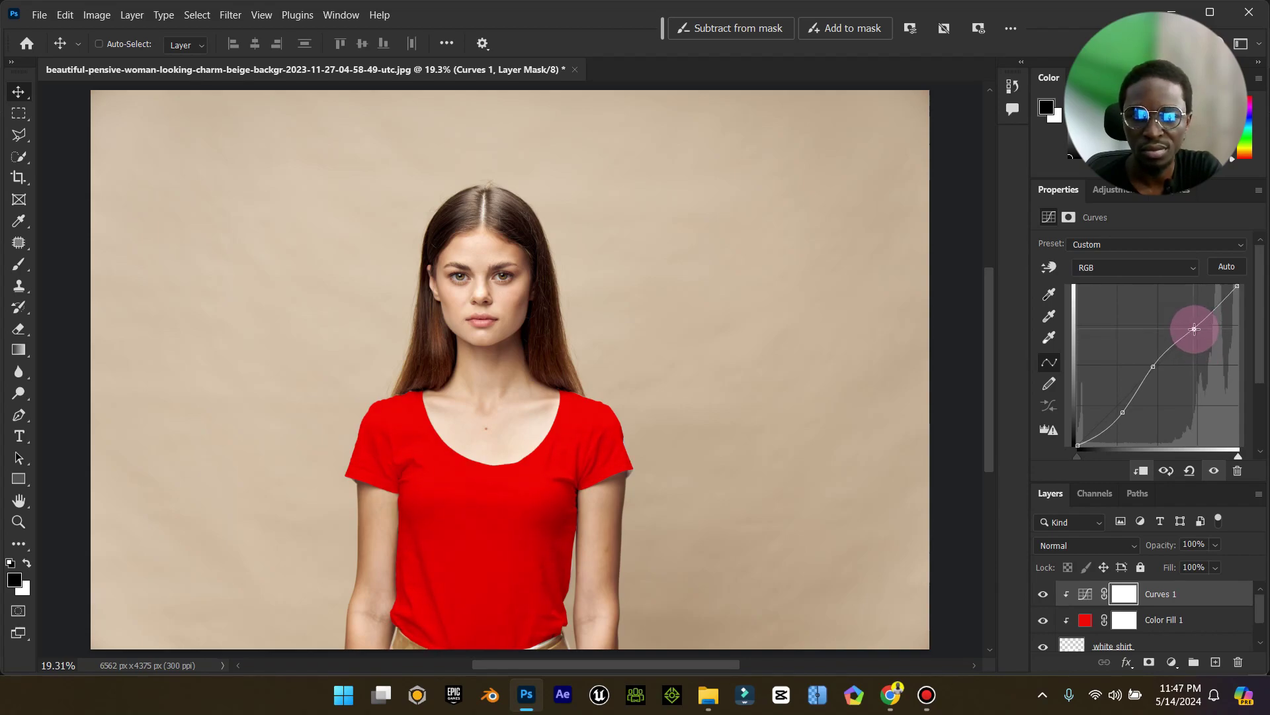
click(1258, 190)
click(1127, 367)
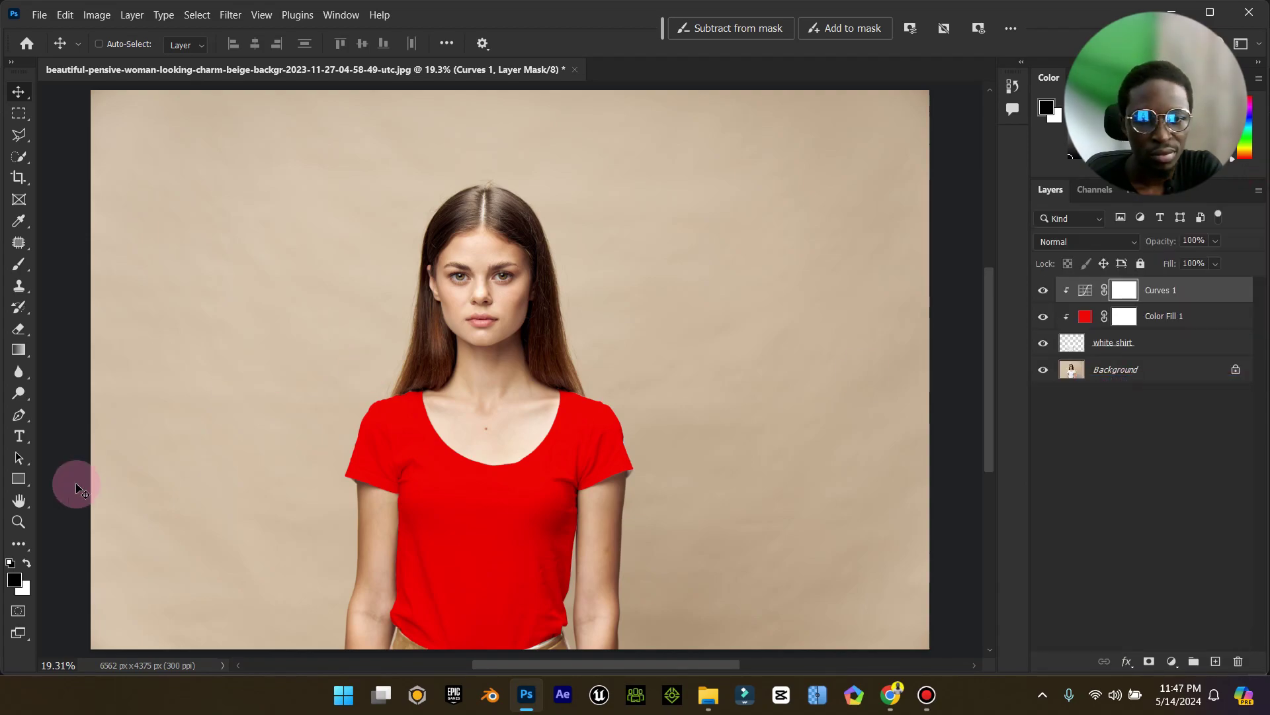
Add a Brightness/Contrast adjustment directly above the colour fill layer, with brightness -12 and contrast -25
click(18, 522)
mouse_move(526, 466)
mouse_down()
mouse_move(494, 464)
mouse_move(519, 467)
mouse_move(506, 466)
mouse_up()
click(19, 91)
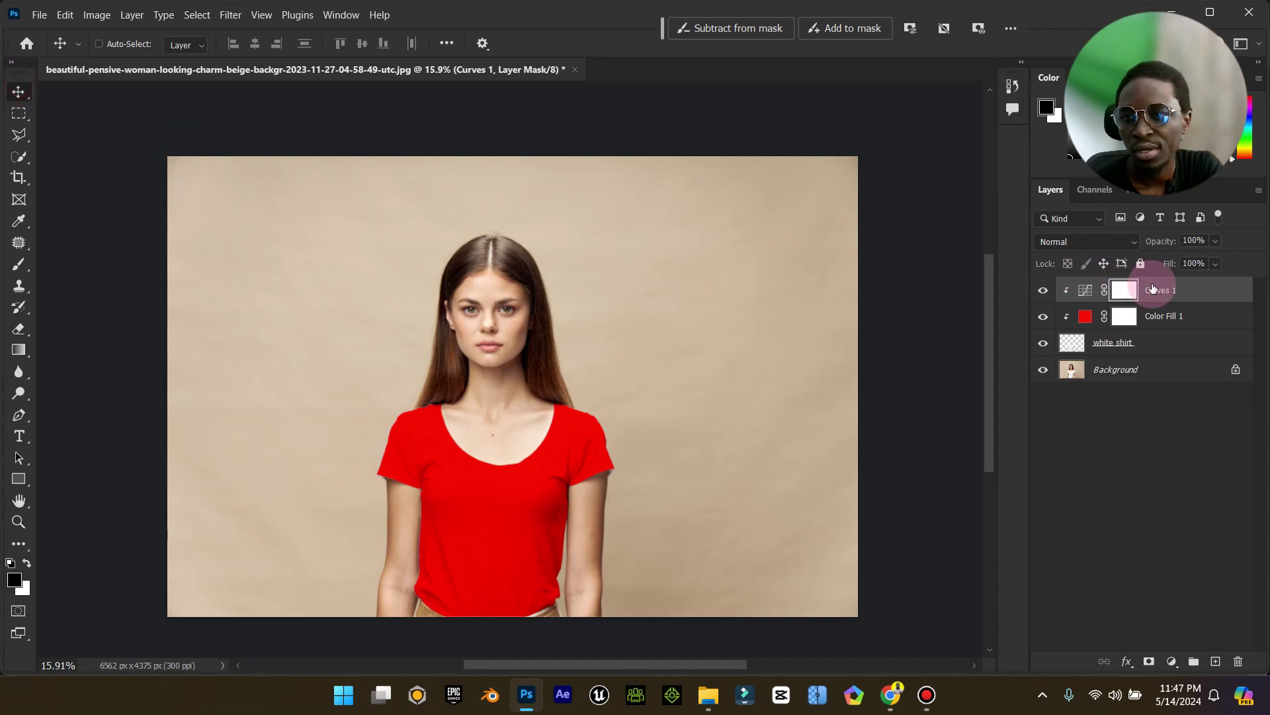
click(1174, 314)
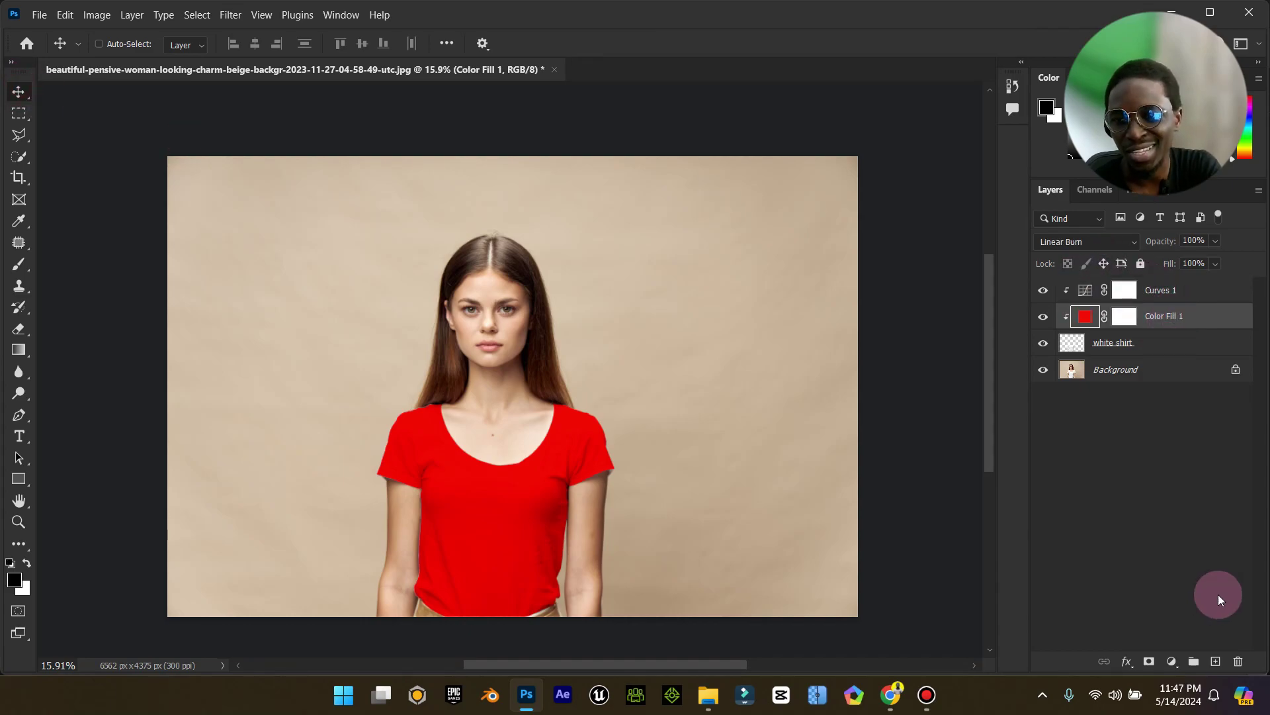
click(1167, 662)
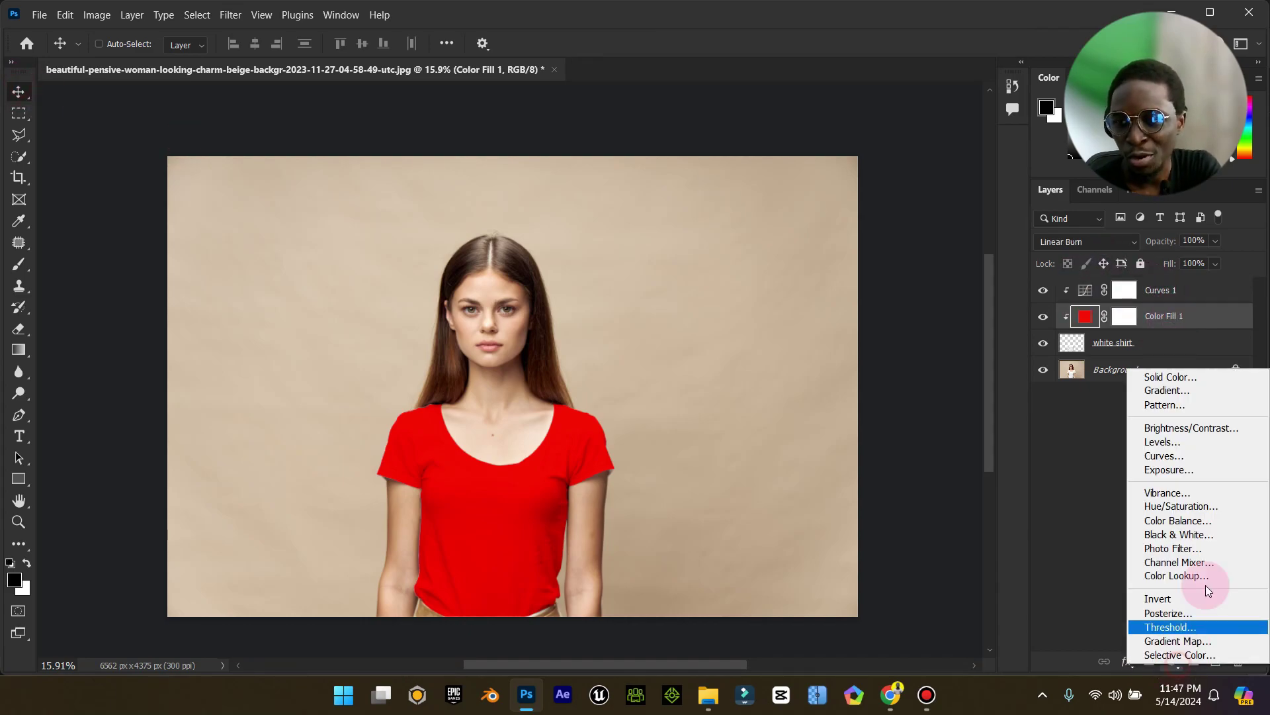
click(1212, 433)
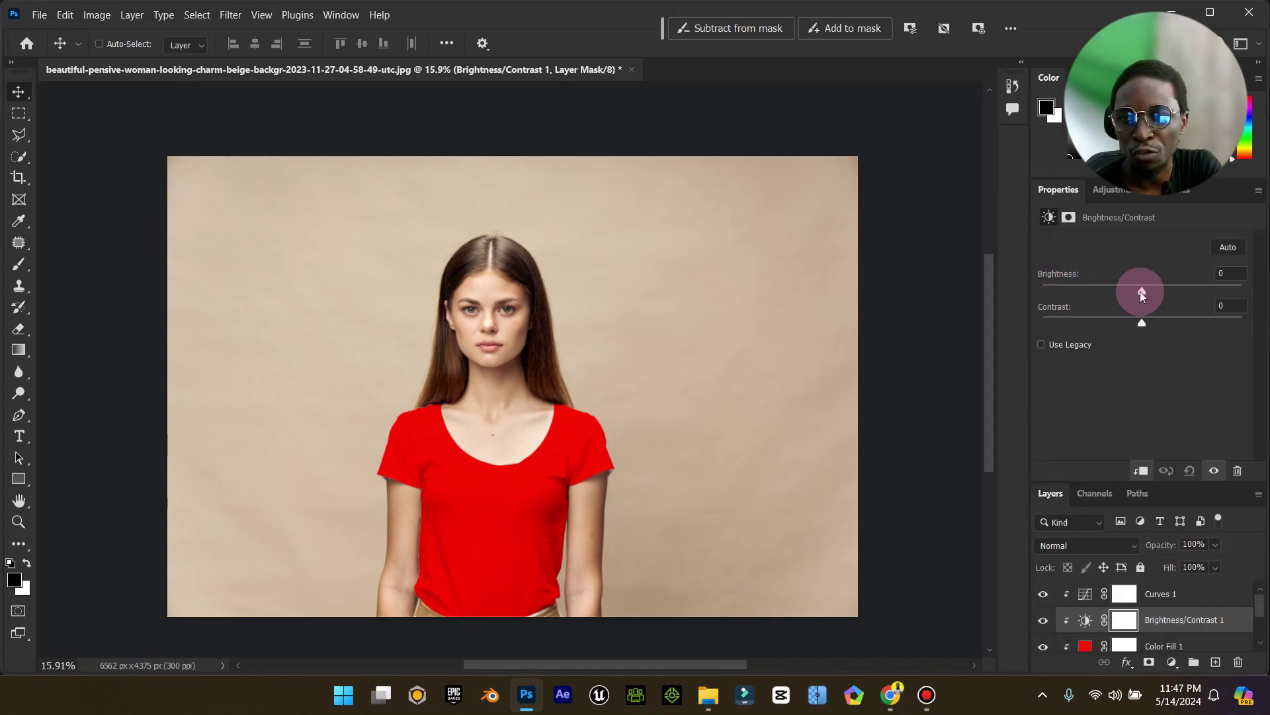
drag(1121, 292, 1092, 323)
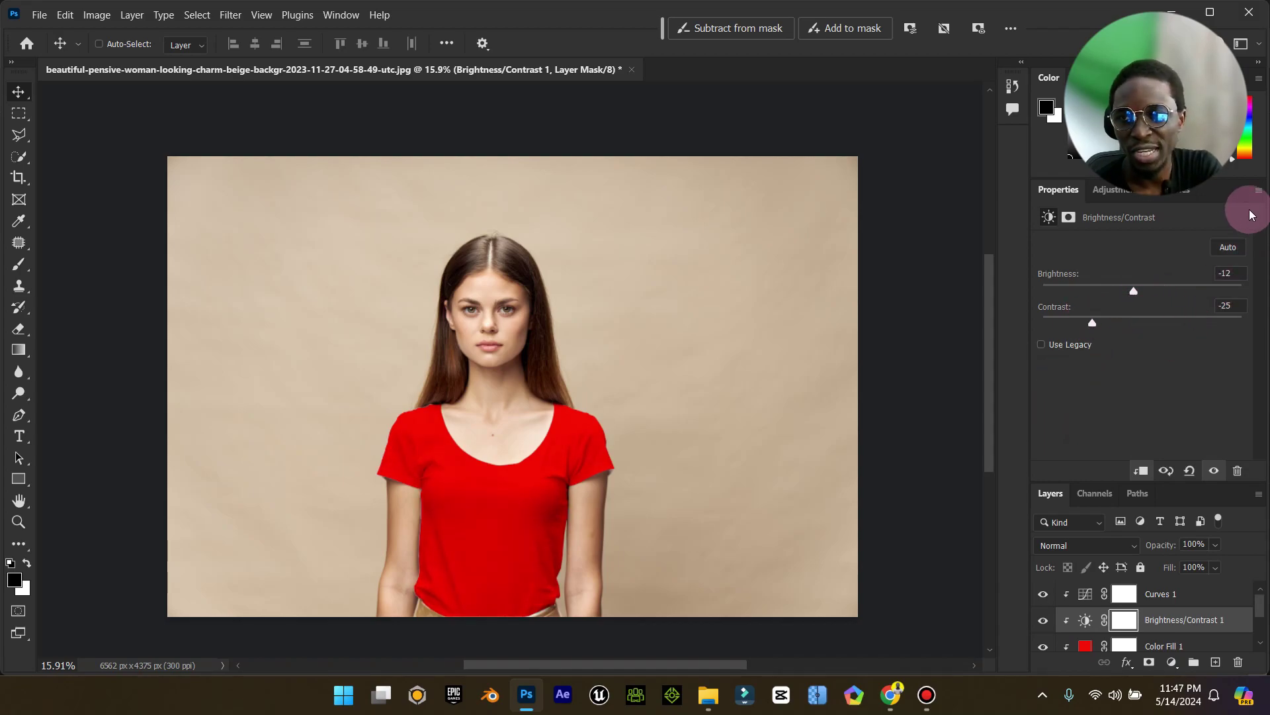
click(1258, 189)
click(1191, 261)
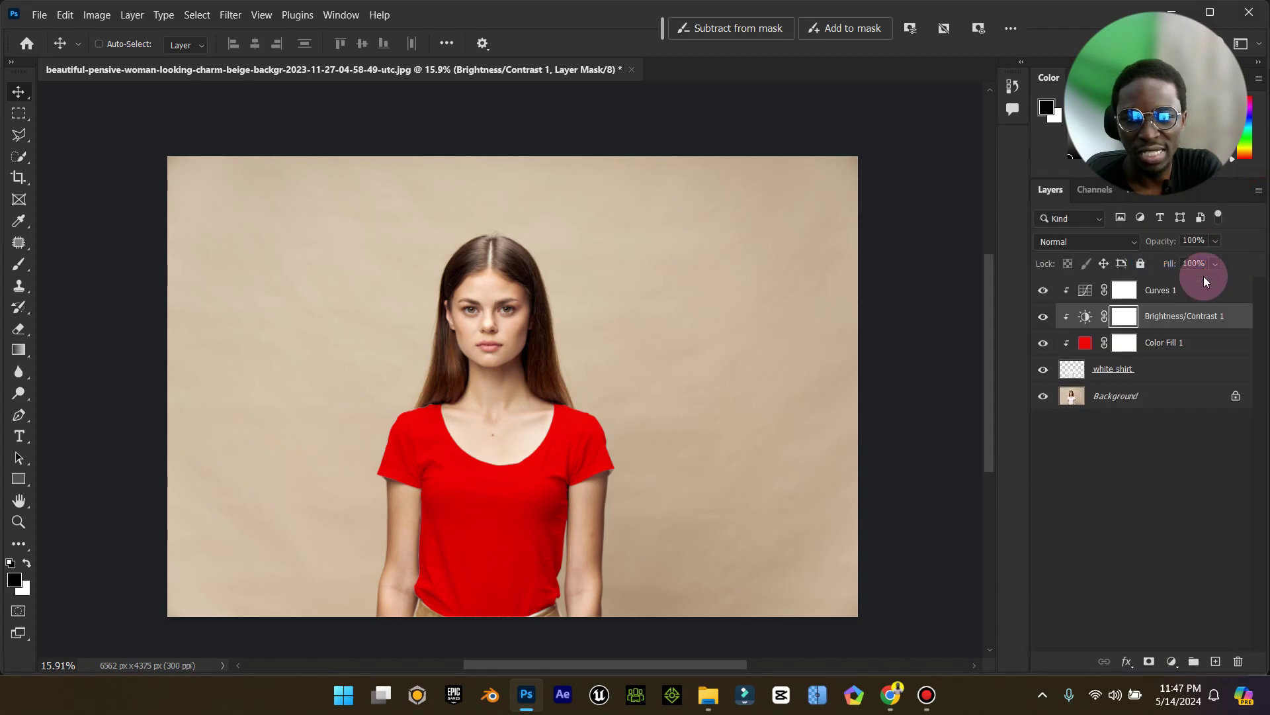
Try green, blue and magenta hues for the colour fill, and mute the magenta to purple 8b5379
click(1089, 345)
double_click(1089, 345)
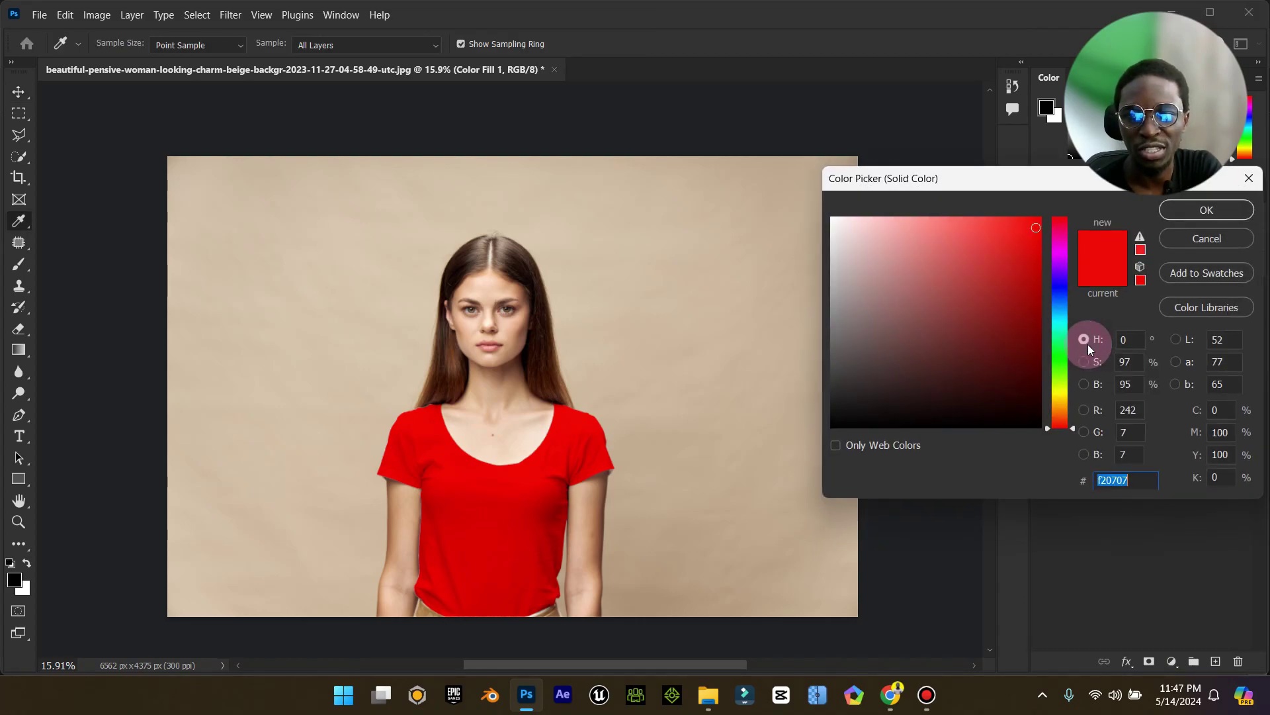
click(1058, 363)
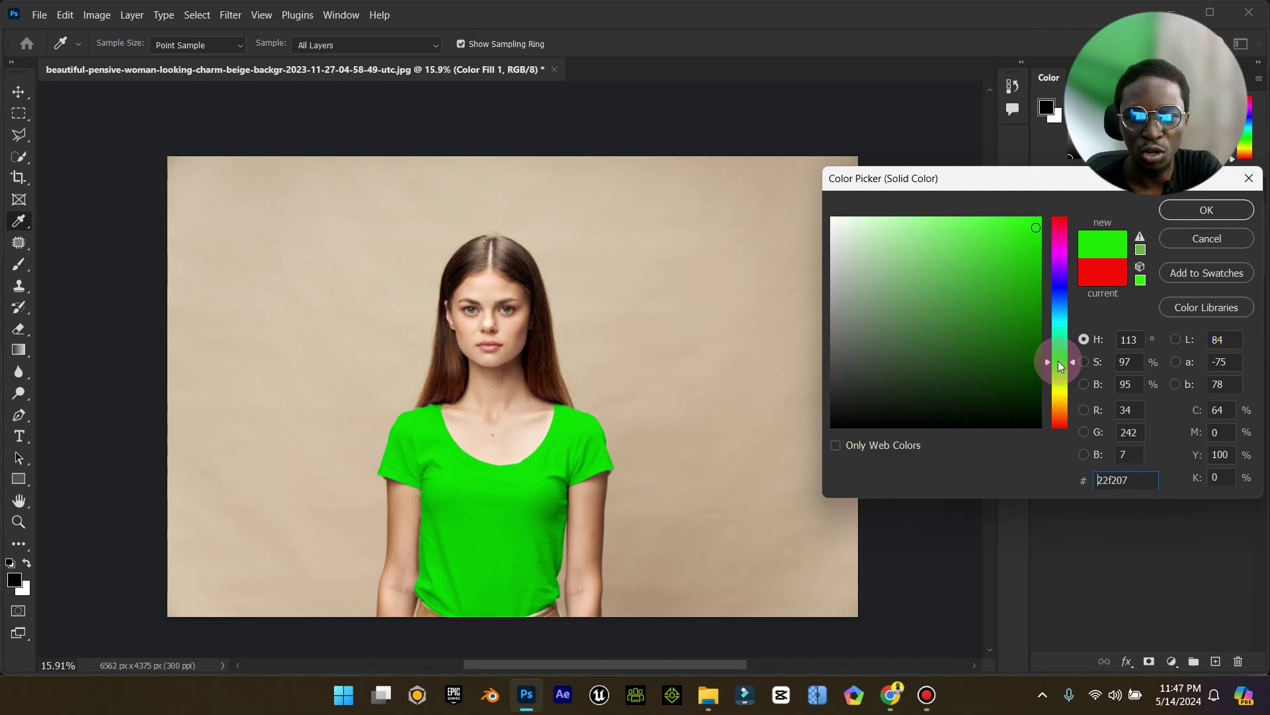
click(1063, 284)
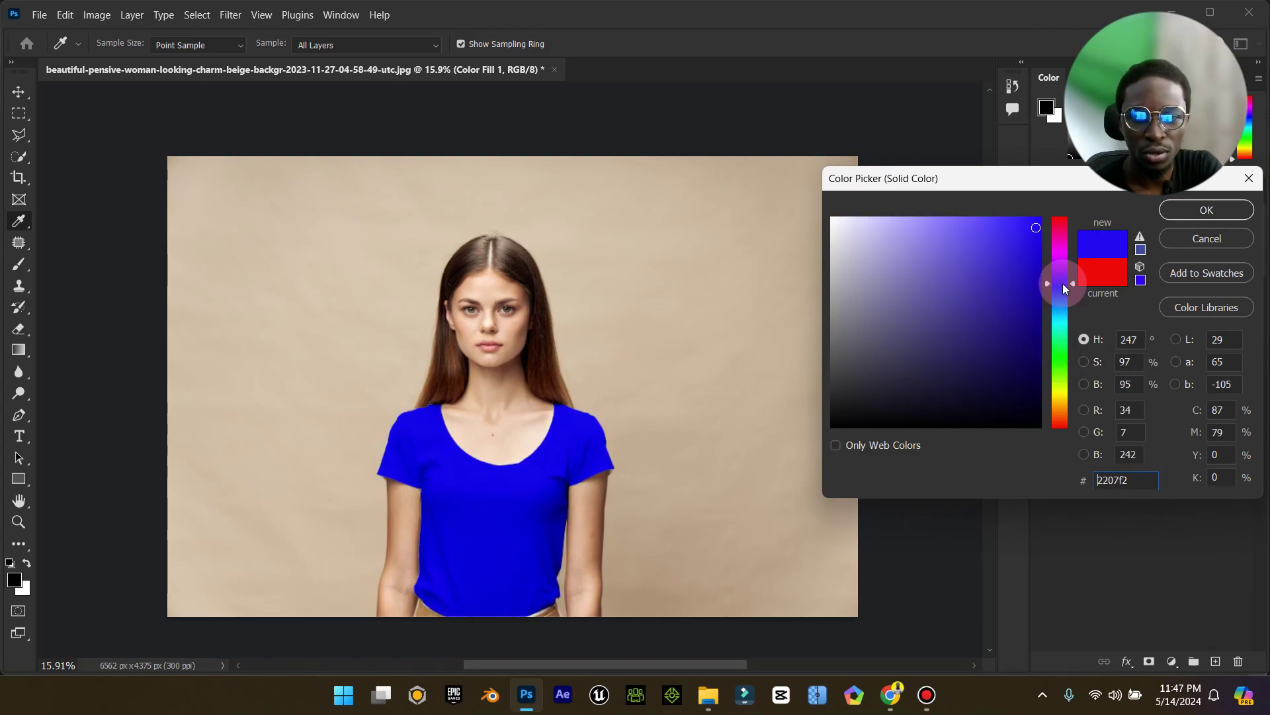
click(1061, 241)
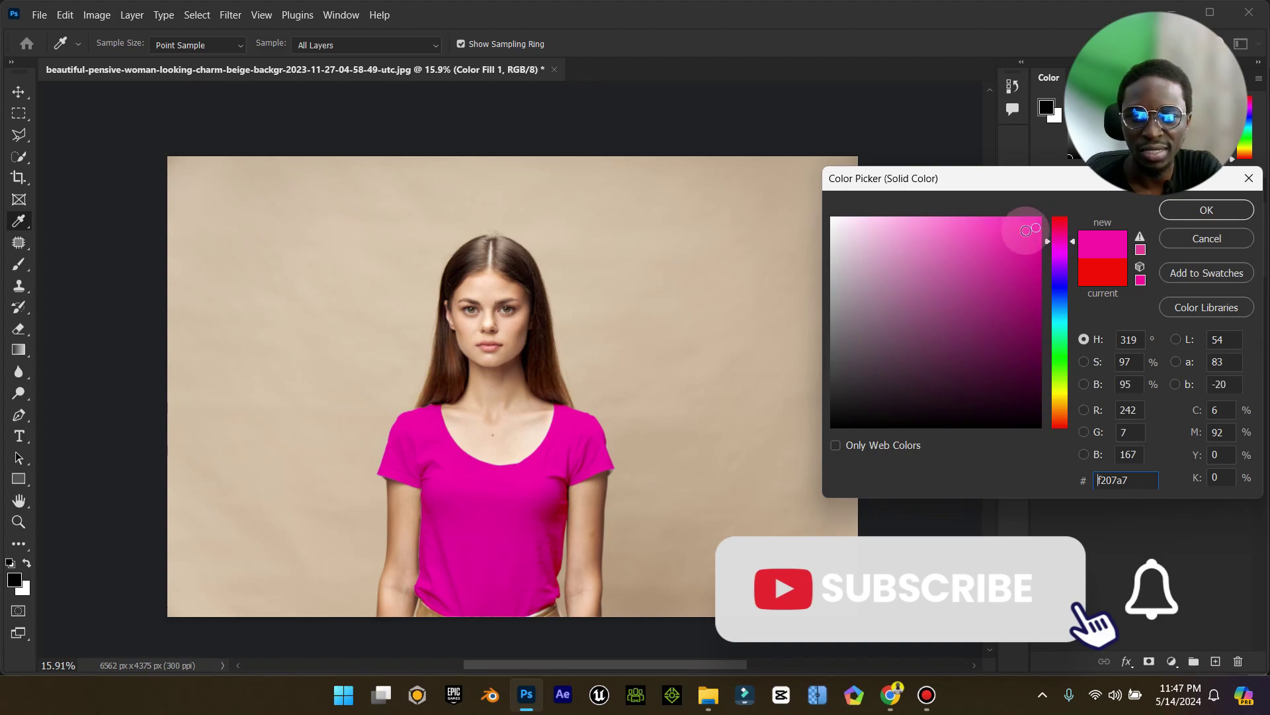
mouse_move(1013, 256)
mouse_down()
mouse_move(1007, 303)
mouse_move(980, 287)
mouse_move(933, 317)
mouse_move(920, 301)
mouse_move(914, 313)
mouse_up()
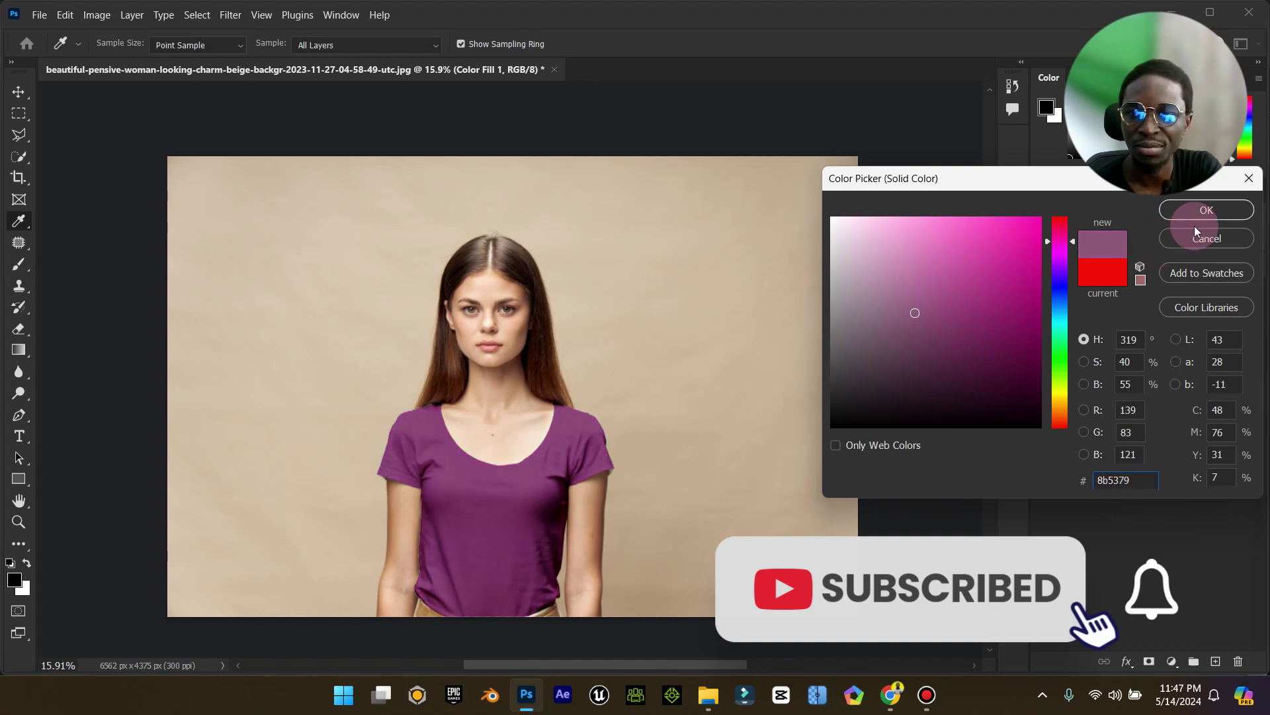
Try further hues at the same muted saturation and brightness, and apply blue 536a8b to the colour fill
click(1063, 303)
mouse_move(1057, 405)
mouse_down()
mouse_move(1063, 369)
mouse_move(1059, 415)
mouse_up()
mouse_move(1072, 280)
mouse_down()
mouse_move(1064, 229)
mouse_move(1062, 264)
mouse_up()
click(1060, 303)
click(1060, 322)
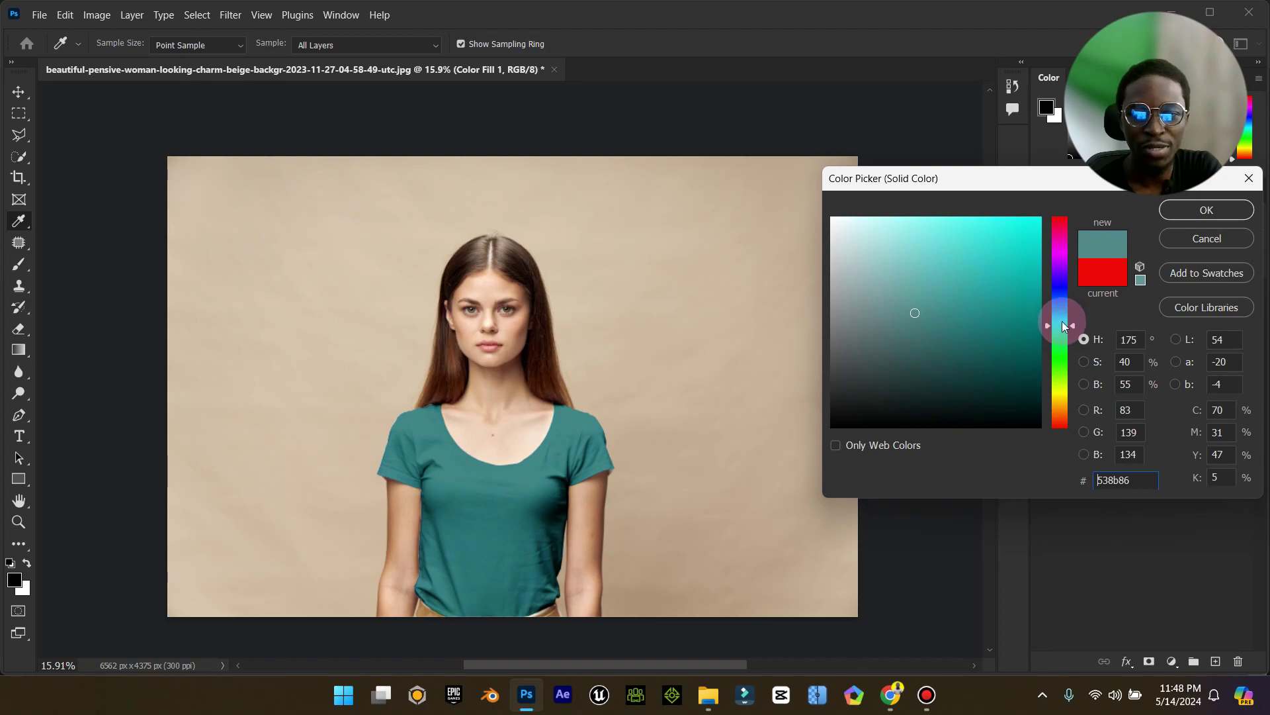
click(1063, 299)
click(1059, 284)
click(1057, 315)
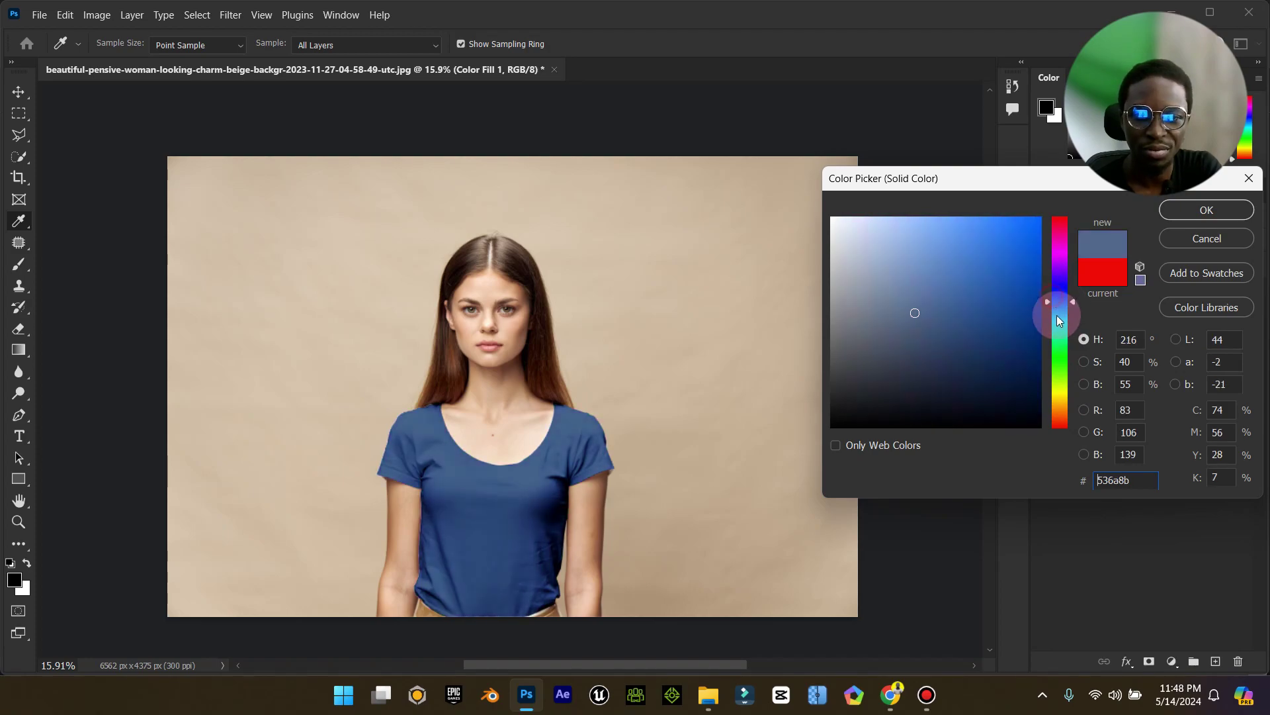
click(1164, 211)
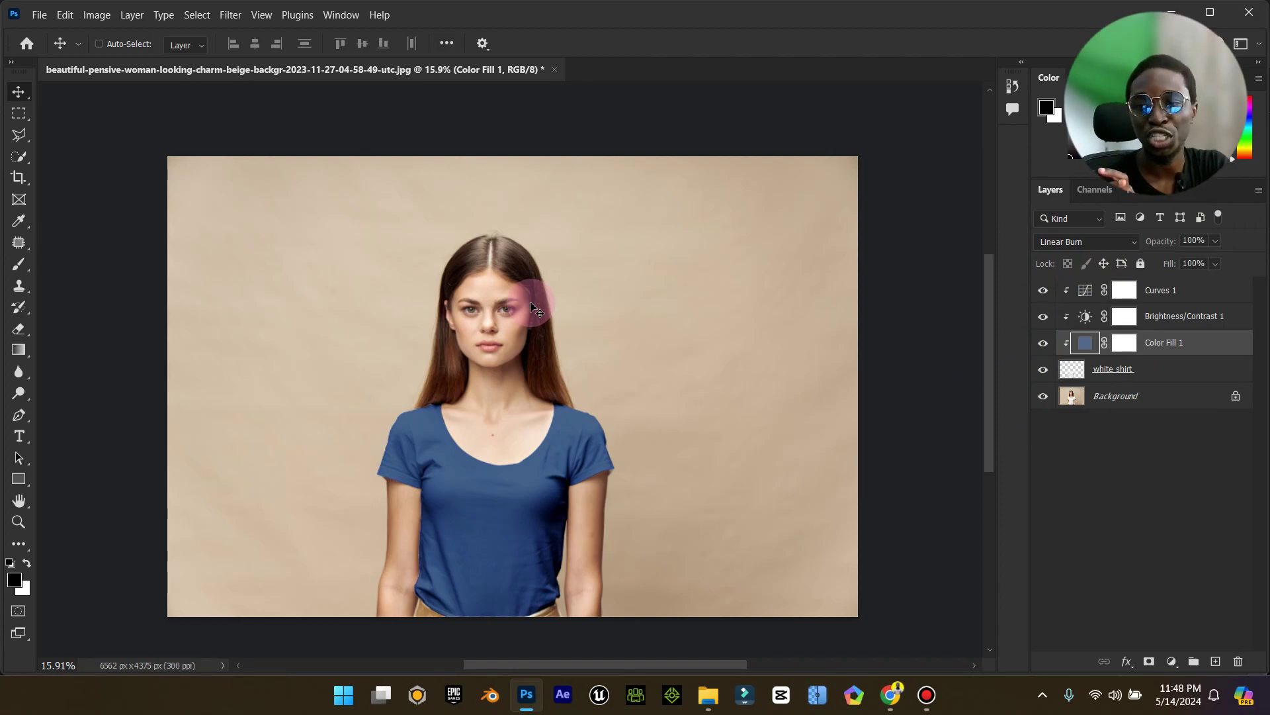
Recolour the shirt's colour fill to the near-black grey 3b3c3d
double_click(1086, 345)
mouse_move(986, 391)
mouse_down()
mouse_move(1015, 411)
mouse_move(953, 386)
mouse_move(1038, 424)
mouse_move(1044, 413)
mouse_move(1021, 397)
mouse_move(879, 395)
mouse_move(859, 357)
mouse_move(857, 383)
mouse_up()
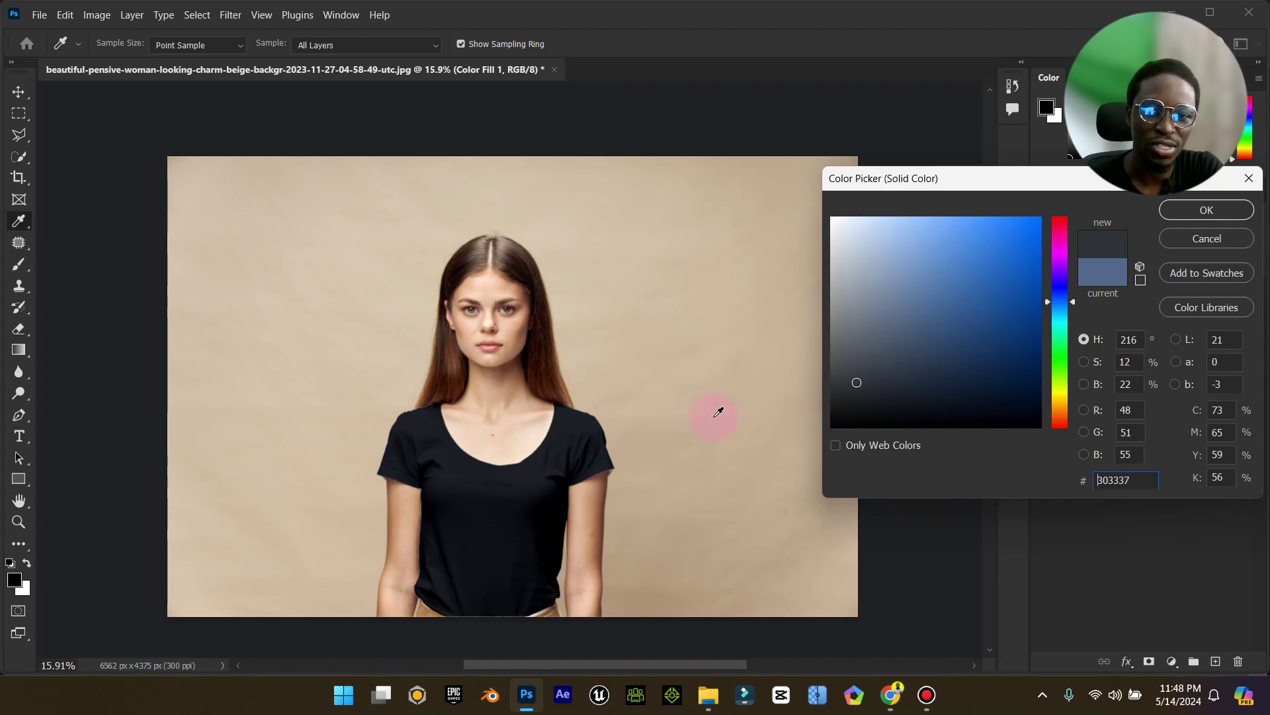
drag(857, 393, 838, 377)
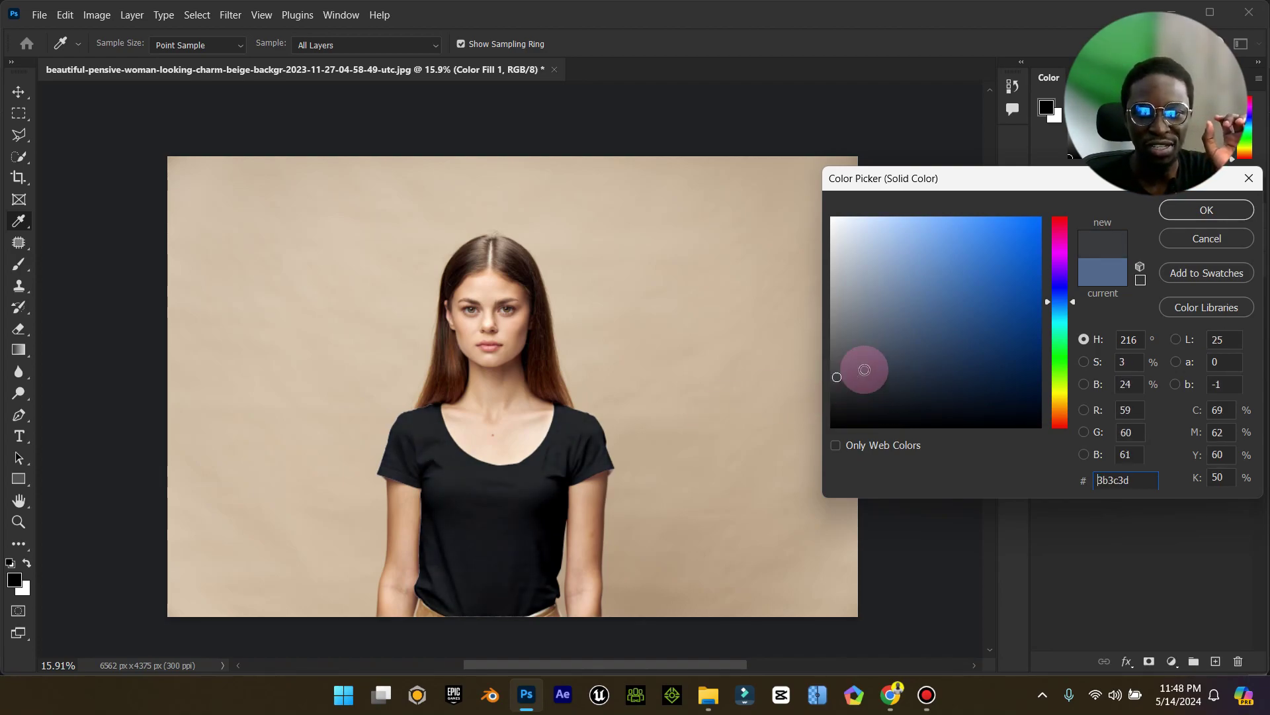
click(1187, 212)
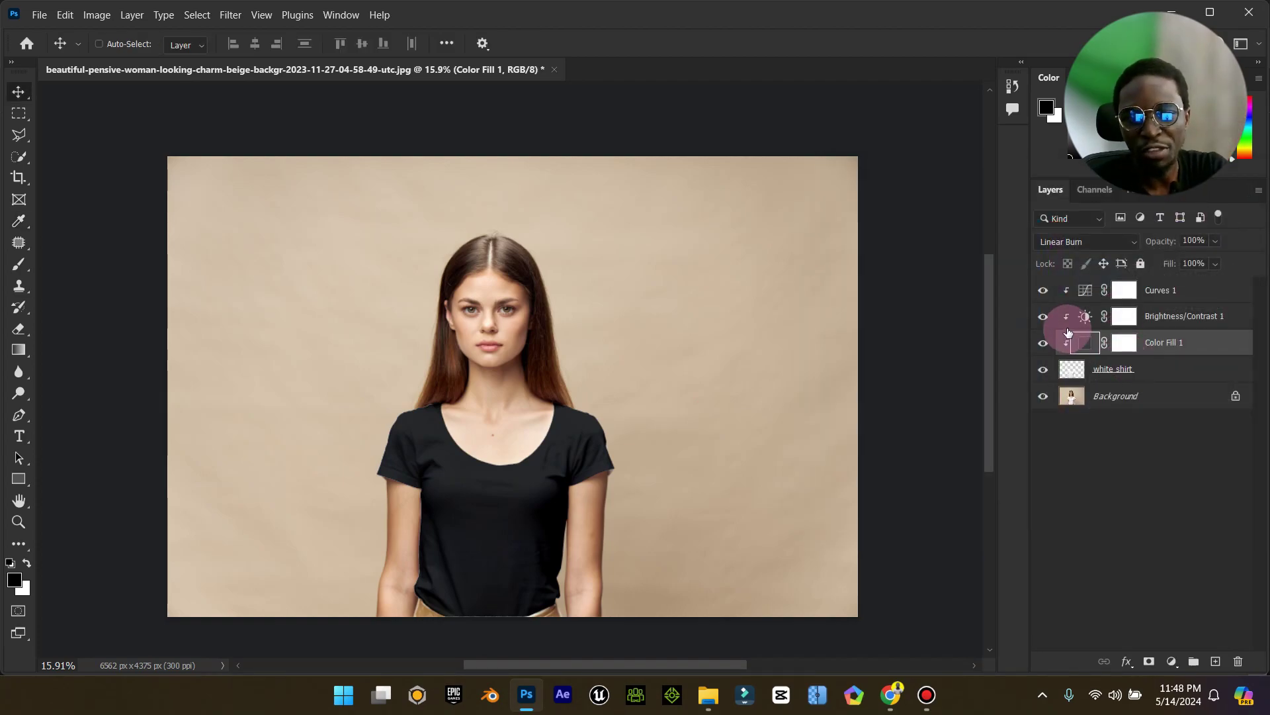
Toggle the Curves and Brightness/Contrast layers off and back on to compare their effect on the black shirt
click(1043, 301)
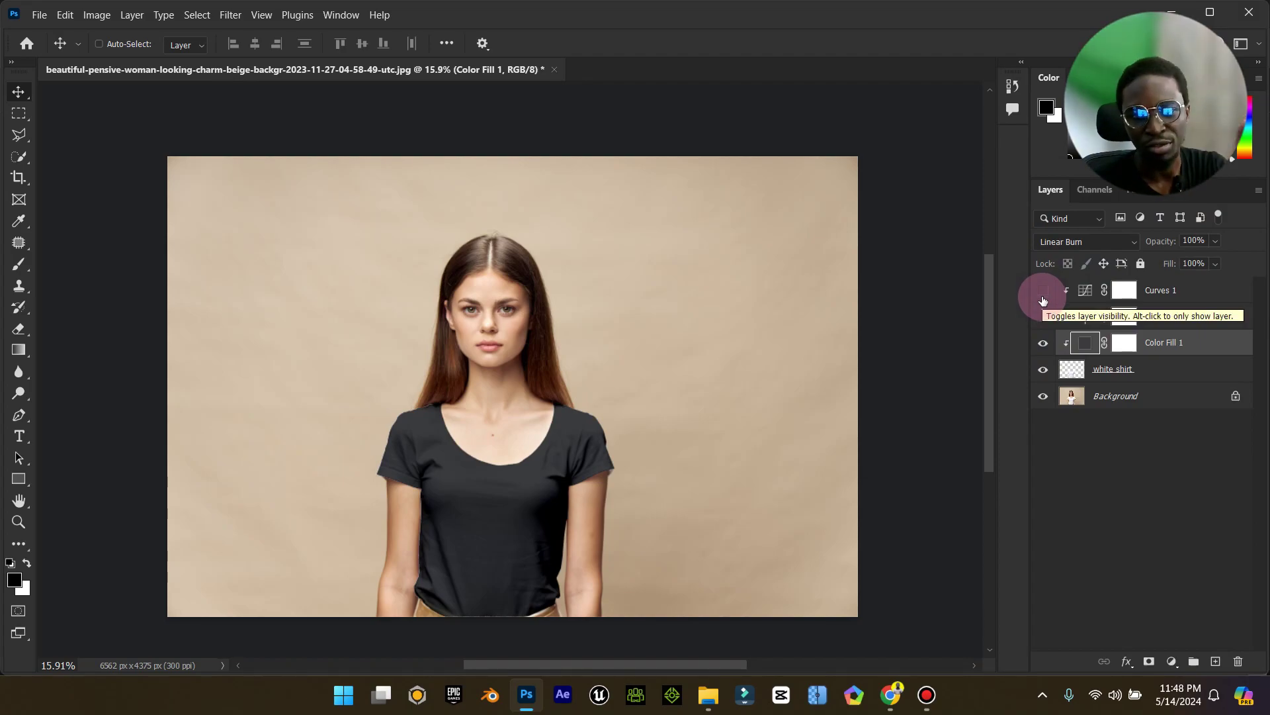
click(1043, 295)
click(1043, 317)
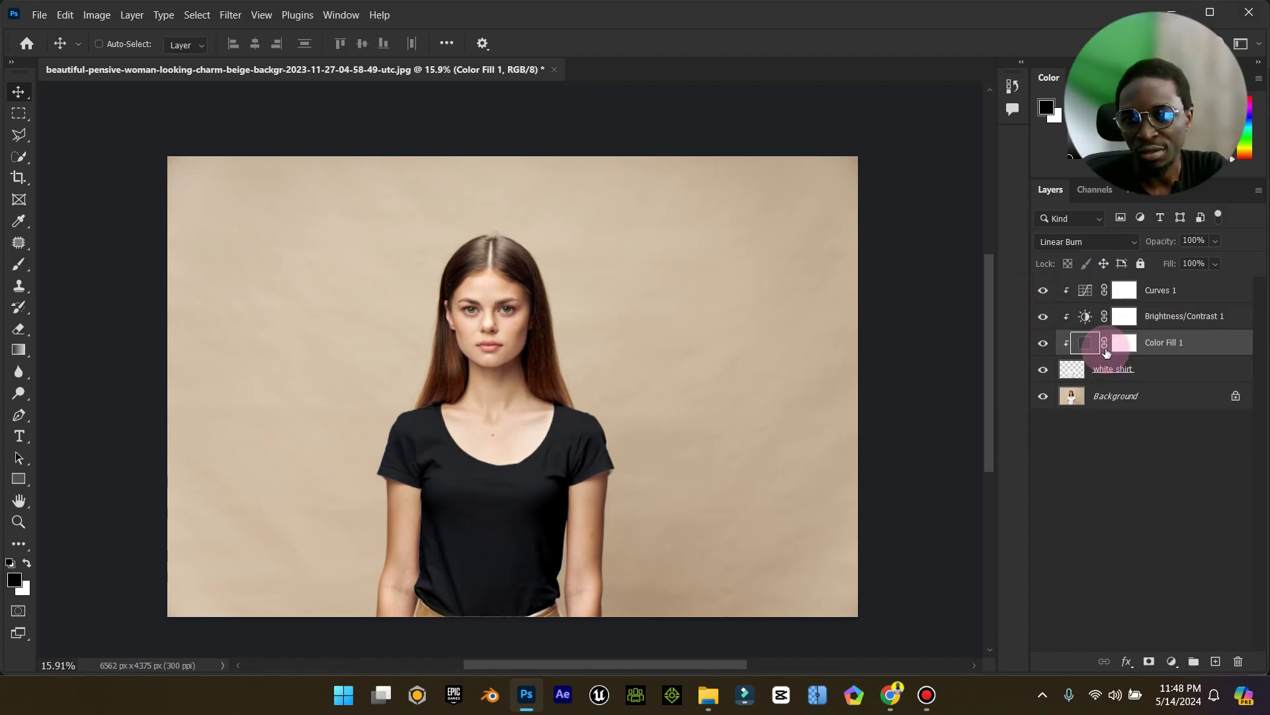
Try a dark purple for the colour fill, and apply the muted green 4e7559 to the shirt
double_click(1085, 342)
click(1062, 289)
drag(993, 320, 928, 330)
drag(1062, 286, 1066, 253)
click(920, 349)
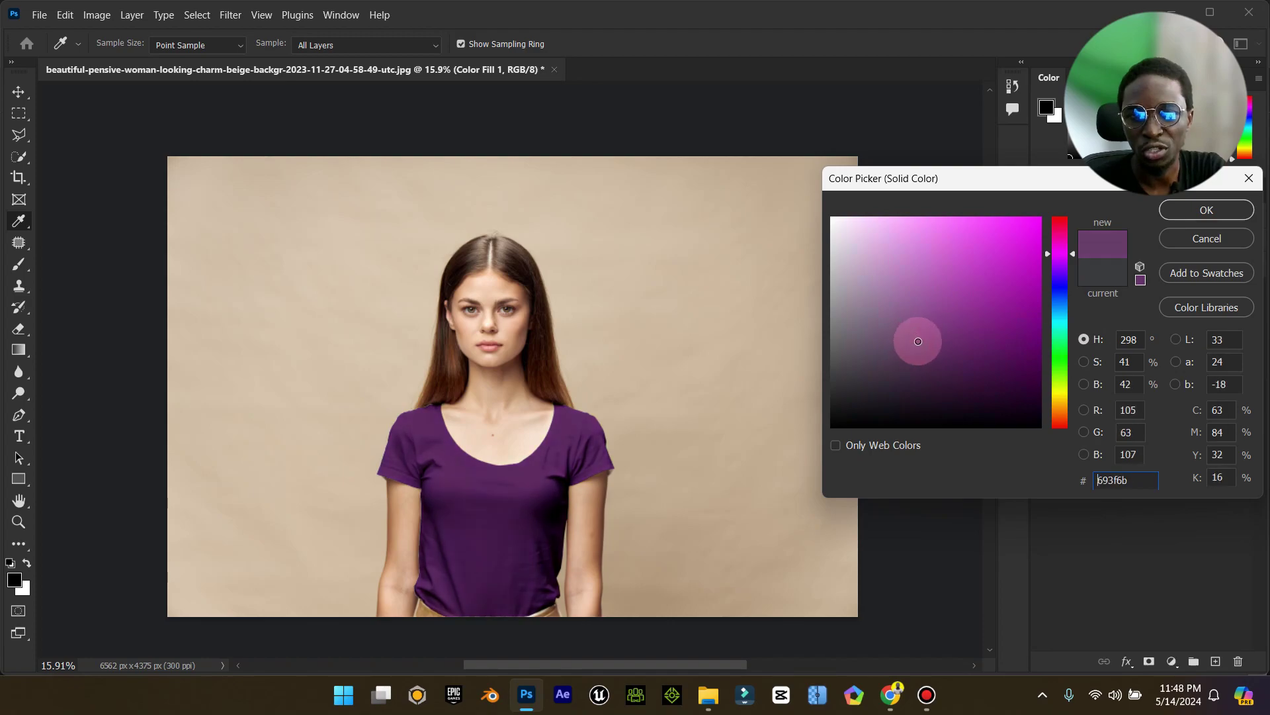
click(1059, 348)
mouse_move(921, 350)
mouse_down()
mouse_move(923, 329)
mouse_move(916, 346)
mouse_move(900, 331)
mouse_up()
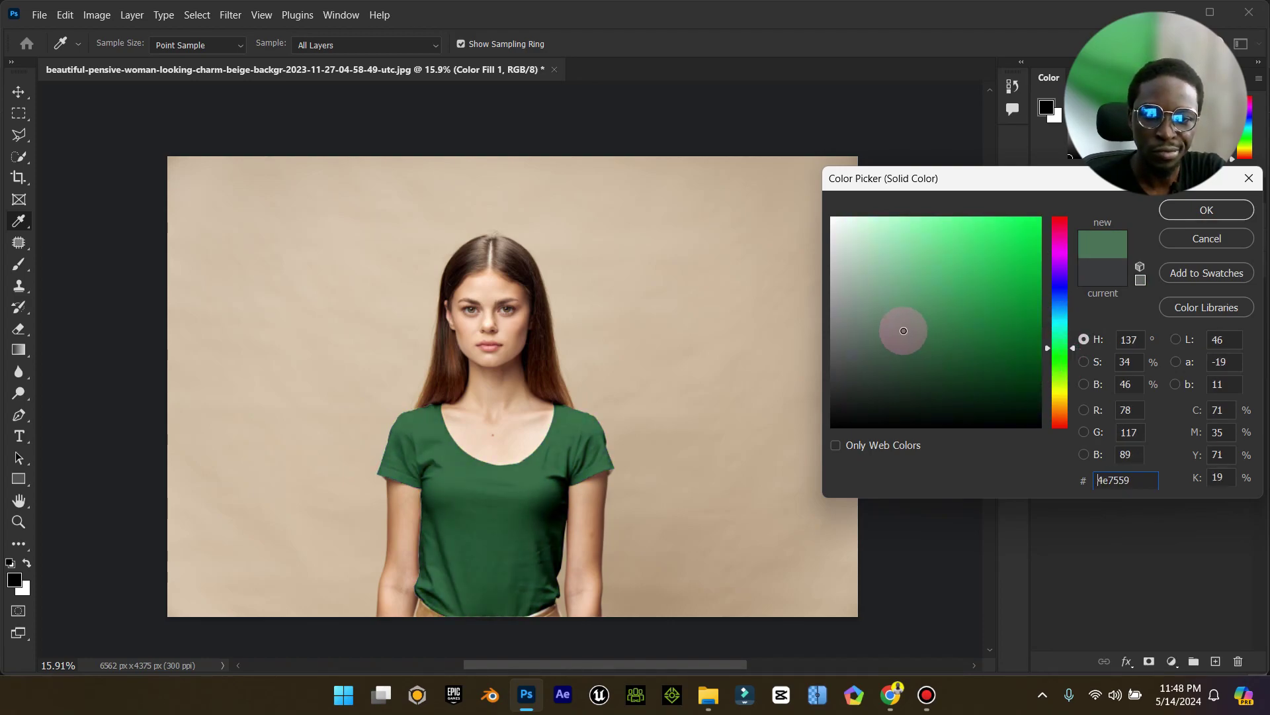
click(1207, 210)
Toggle the visibility of the adjustment, colour fill and white shirt layers to compare the recoloured shirt with the original
key(v)
drag(1048, 355, 1029, 275)
click(1043, 290)
drag(1046, 318, 1044, 368)
click(1044, 371)
click(1043, 371)
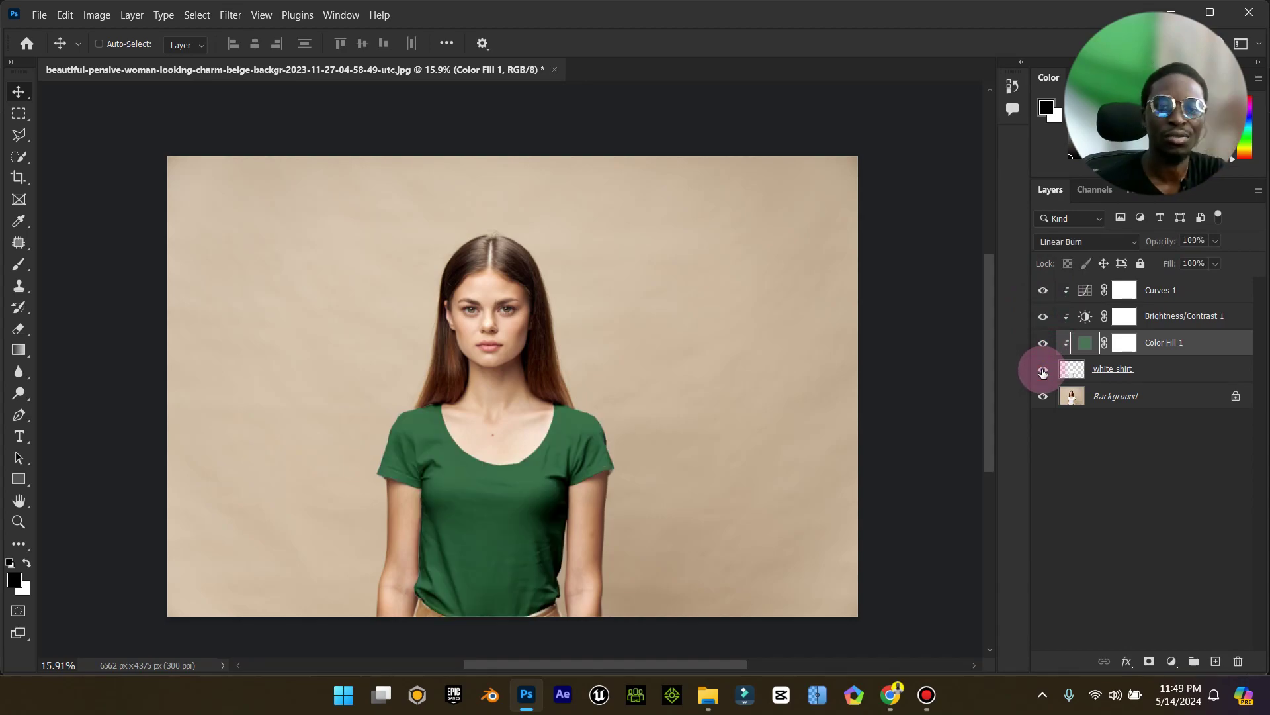